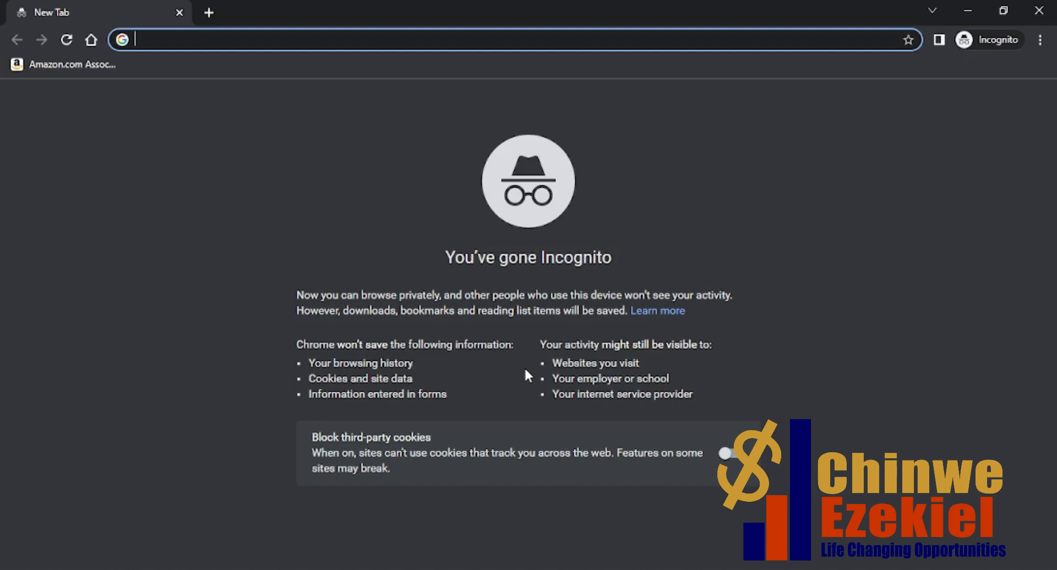
# Load ads.google.com in Chrome, dropping the autocompleted Keyword Planner path
pyautogui.write('ads')
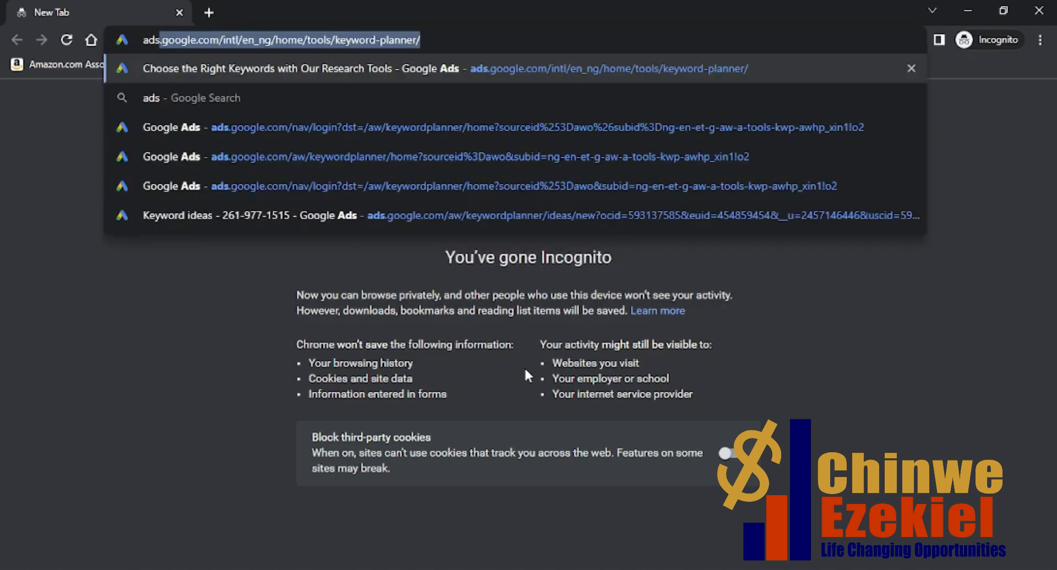
pyautogui.write('.google')
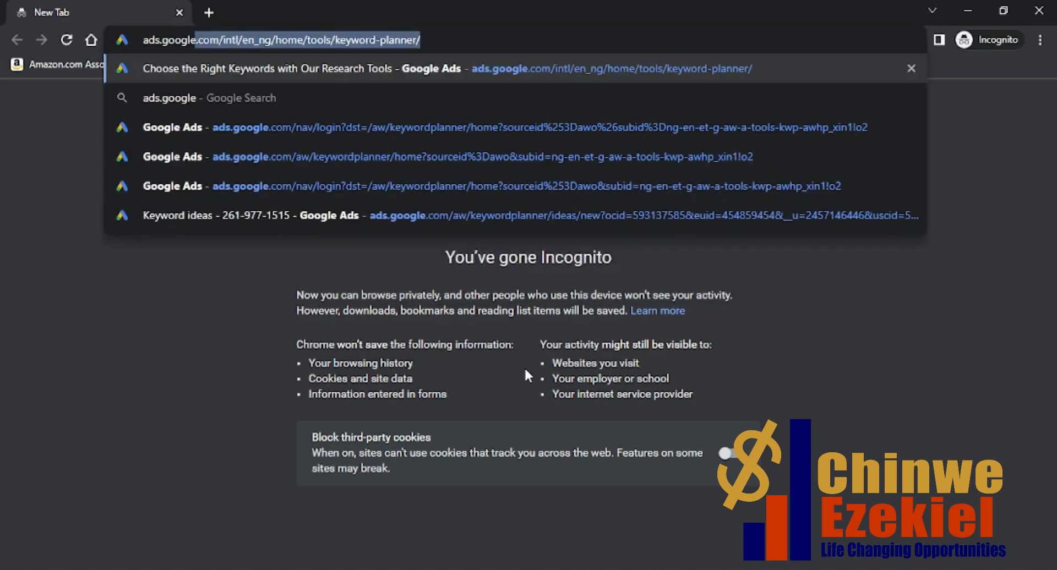
pyautogui.write('.com')
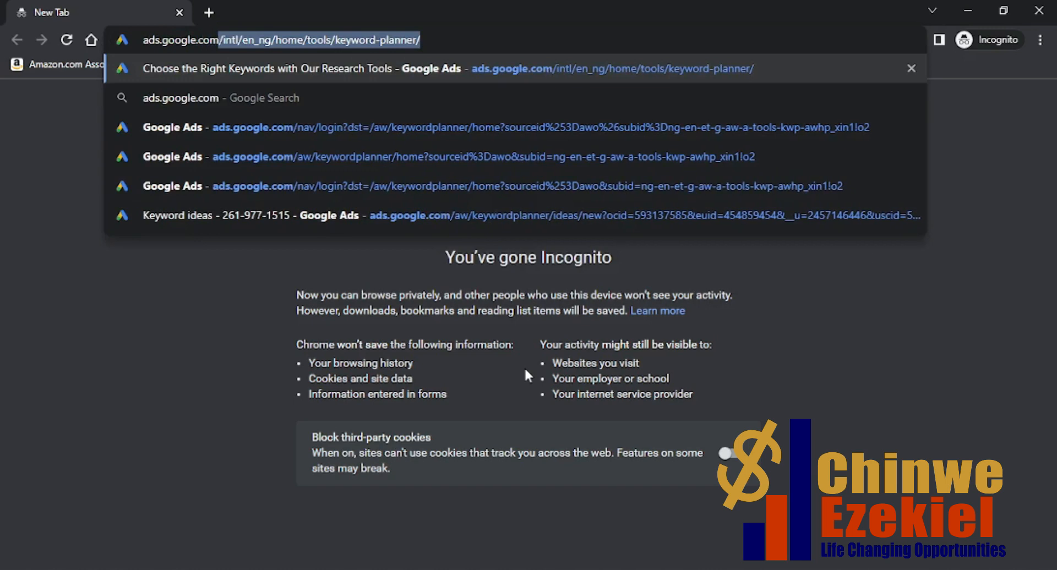
pyautogui.press('Delete')
pyautogui.press('Return')
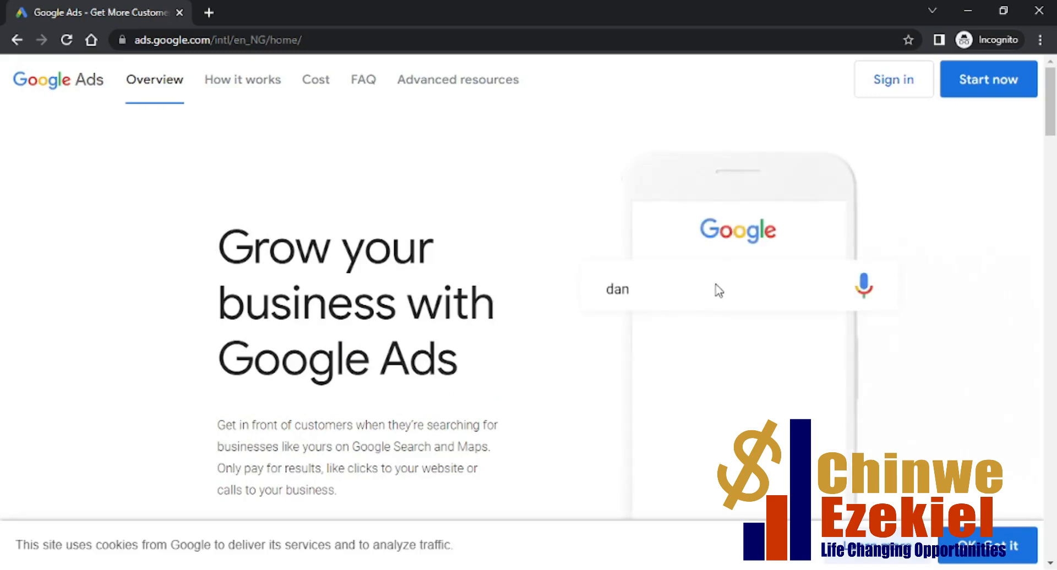
# Sign in to Google Ads with the Google account e-mail and password
pyautogui.click(891, 83)
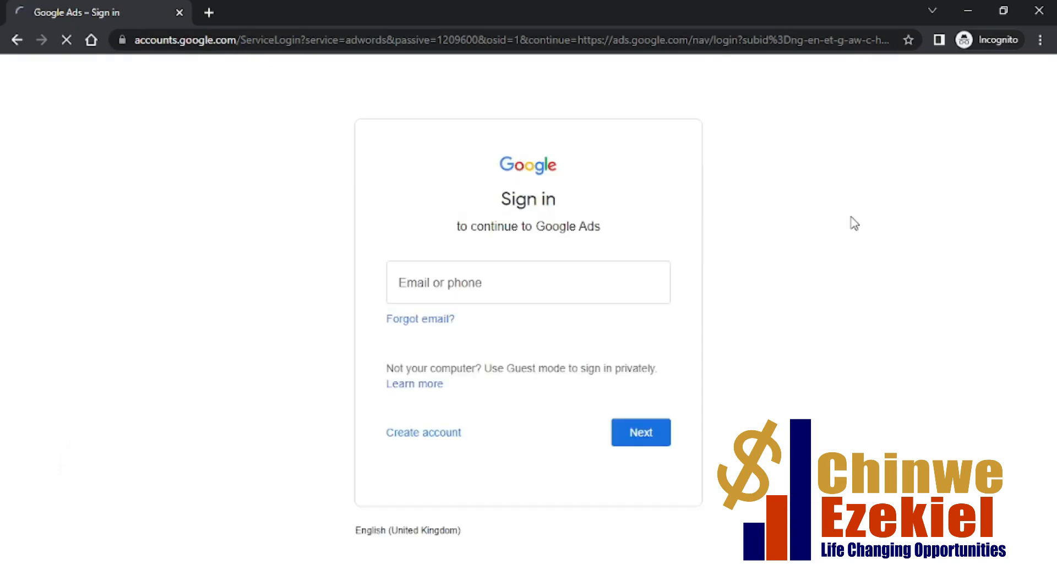
pyautogui.click(521, 275)
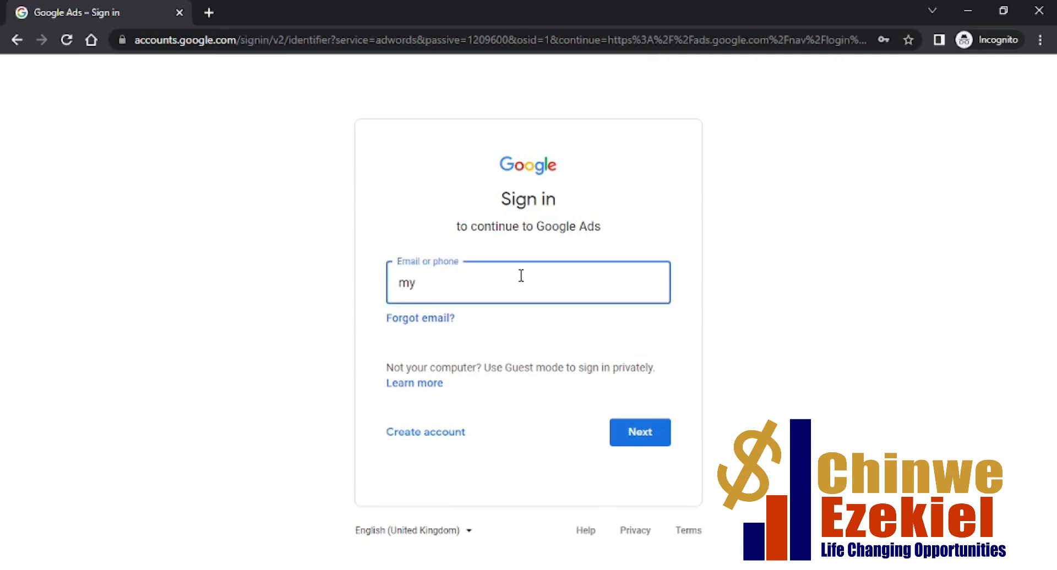
pyautogui.write('my')
pyautogui.click(505, 320)
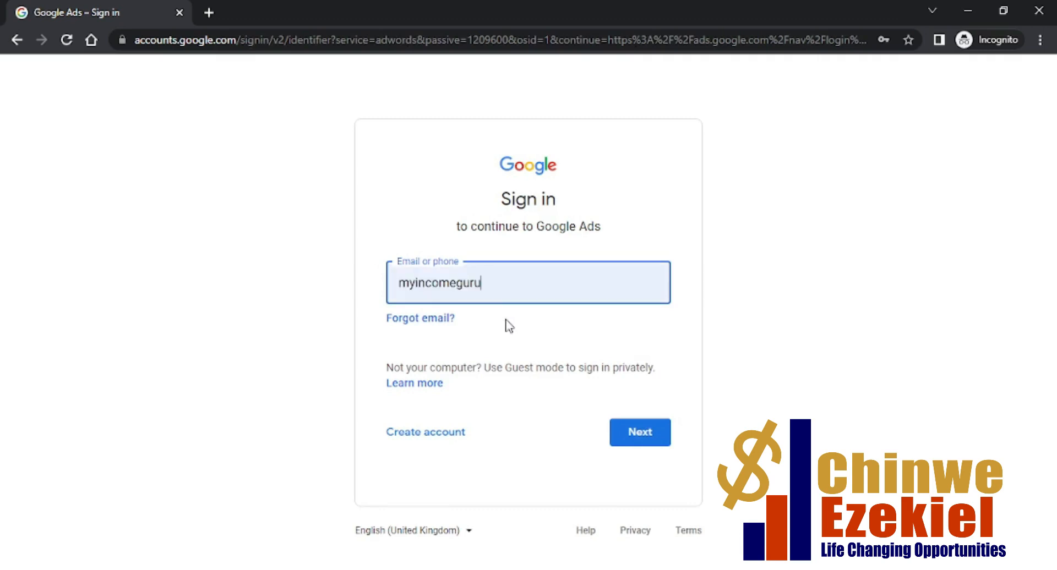
pyautogui.write('@')
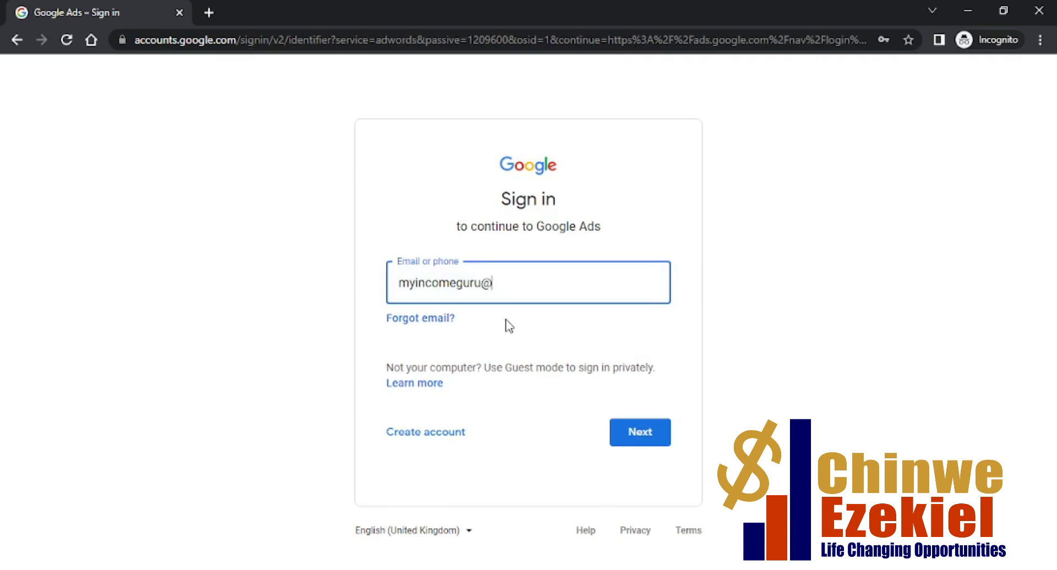
pyautogui.write('gmail.com')
pyautogui.click(649, 435)
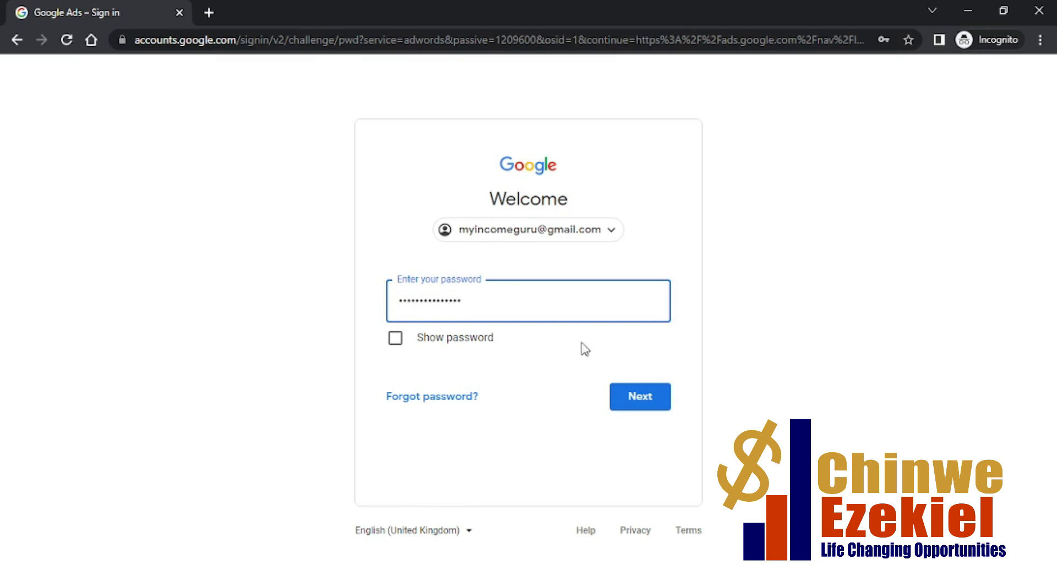
pyautogui.click(662, 394)
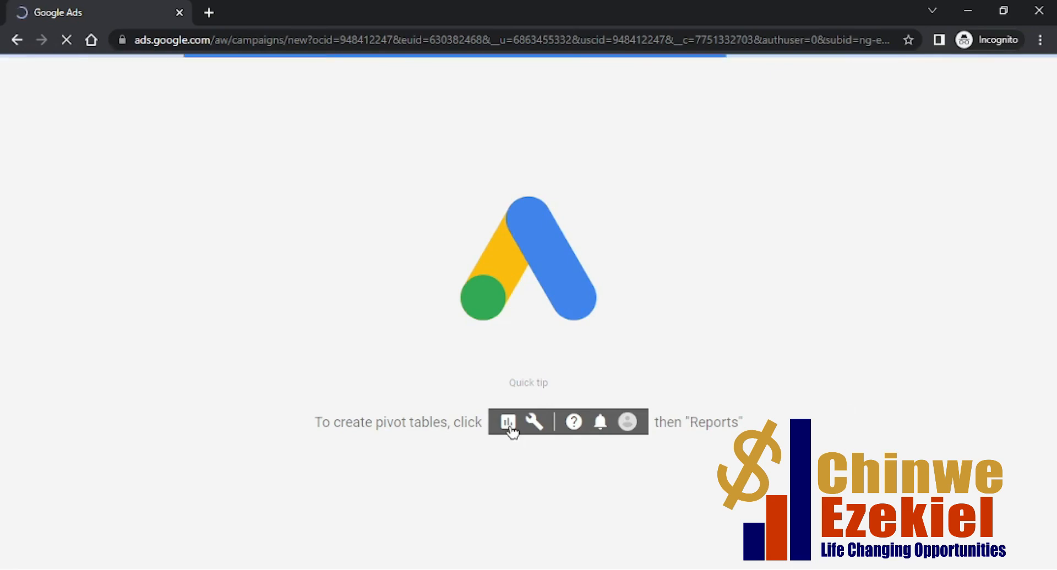
# Skip the campaign objective and choose 'Create an account without a campaign'
pyautogui.click(889, 569)
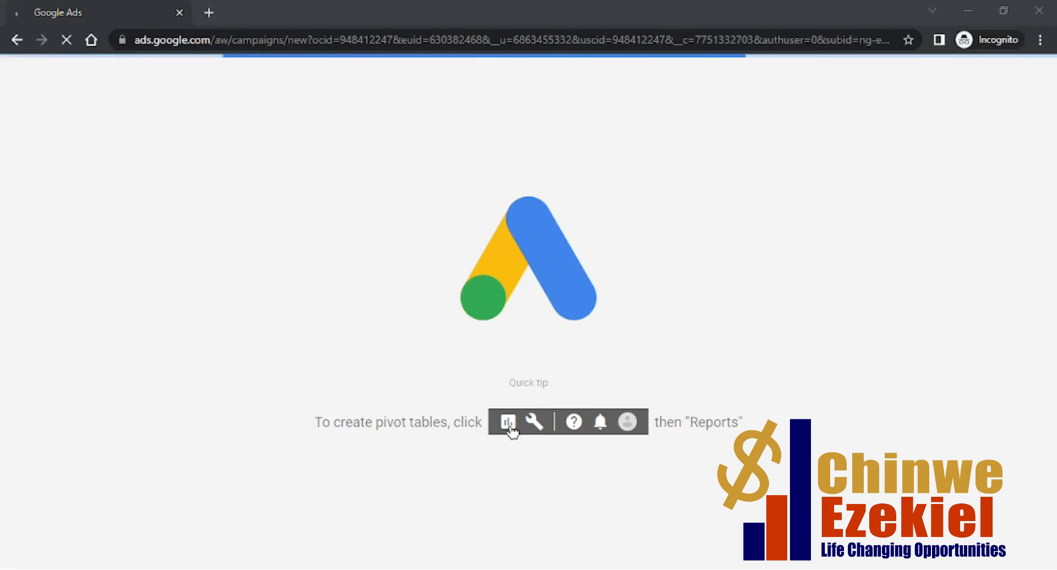
pyautogui.click(730, 569)
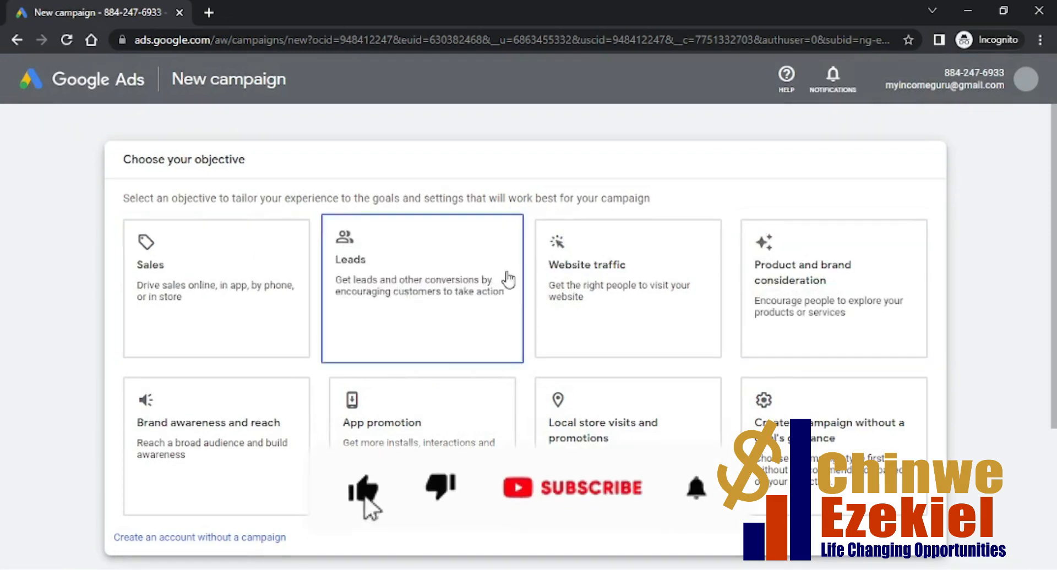
pyautogui.scroll(-4, 740, 323)
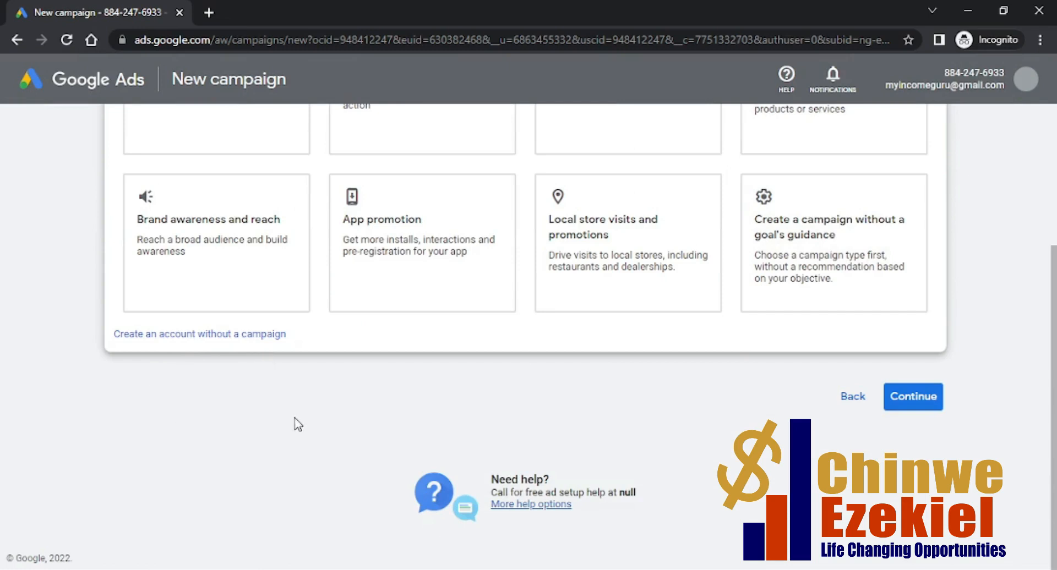
pyautogui.click(207, 334)
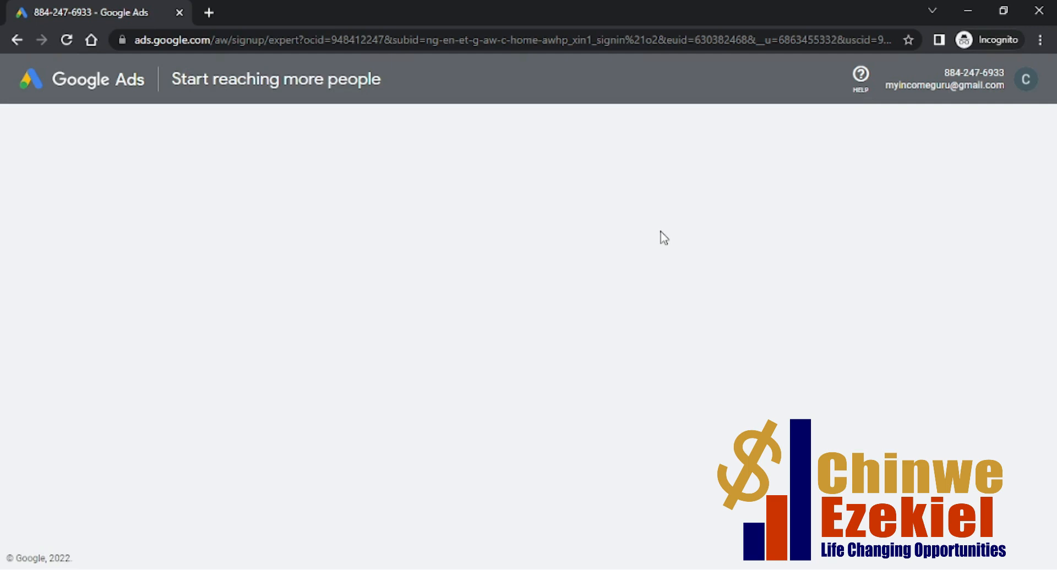
# Decline promotional e-mails and submit the Nigeria billing, Nigeria Time, US Dollar business details
pyautogui.click(737, 569)
pyautogui.click(718, 569)
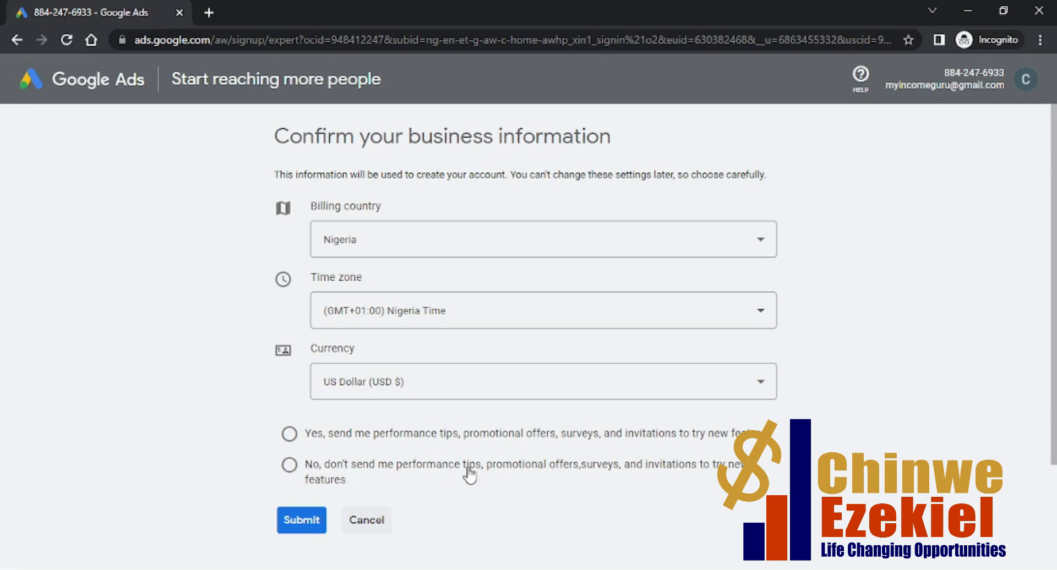
pyautogui.click(287, 465)
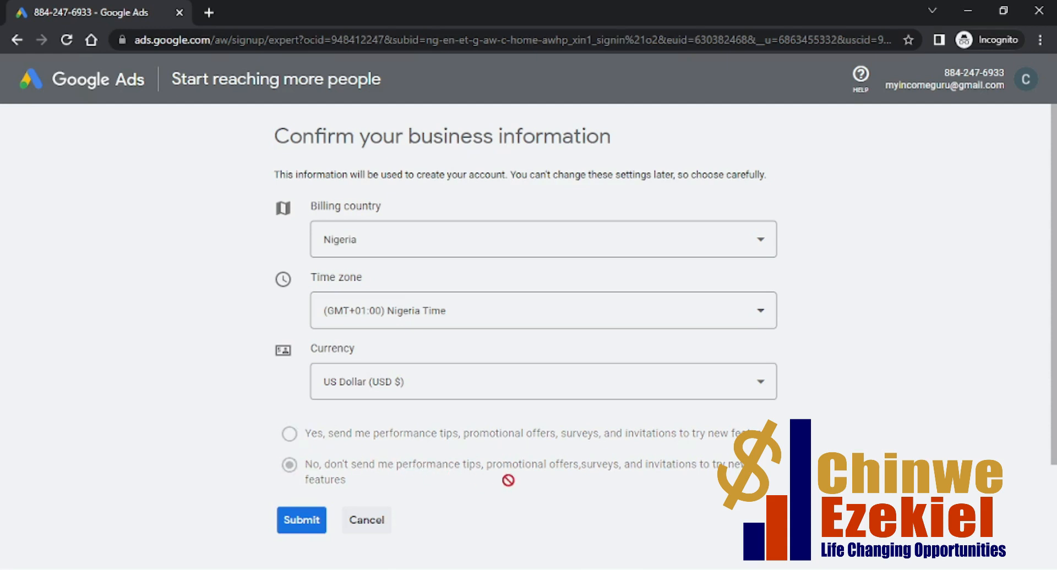
pyautogui.scroll(-3, 820, 453)
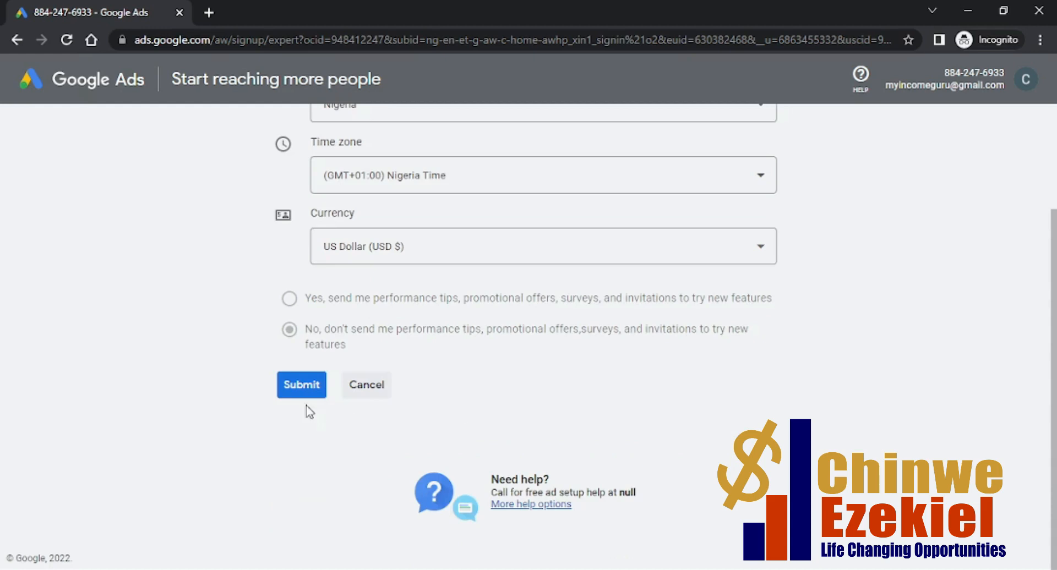
pyautogui.click(303, 388)
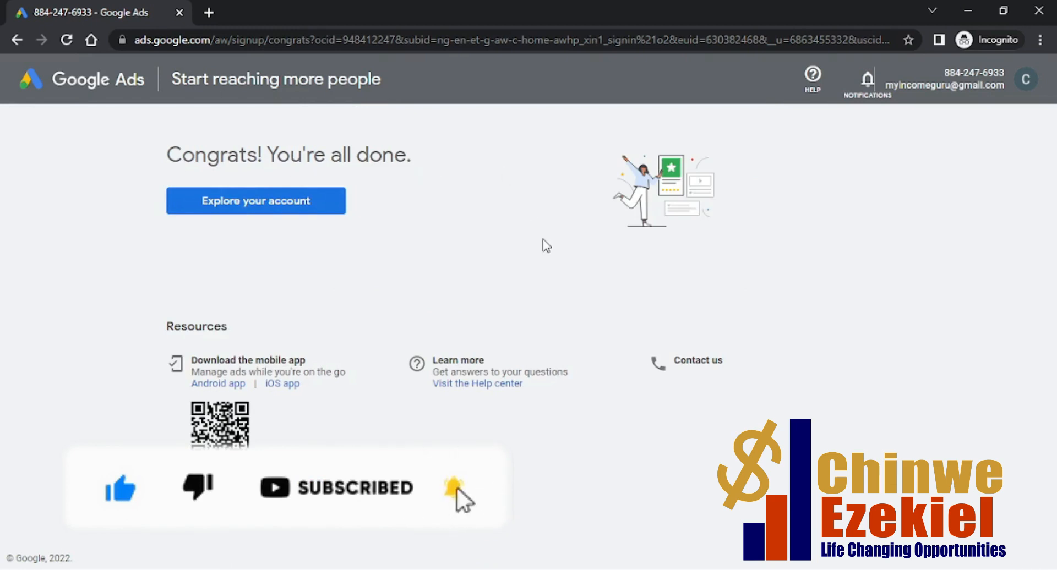
# Go to the new account's campaigns overview and expand the tools list
pyautogui.click(245, 204)
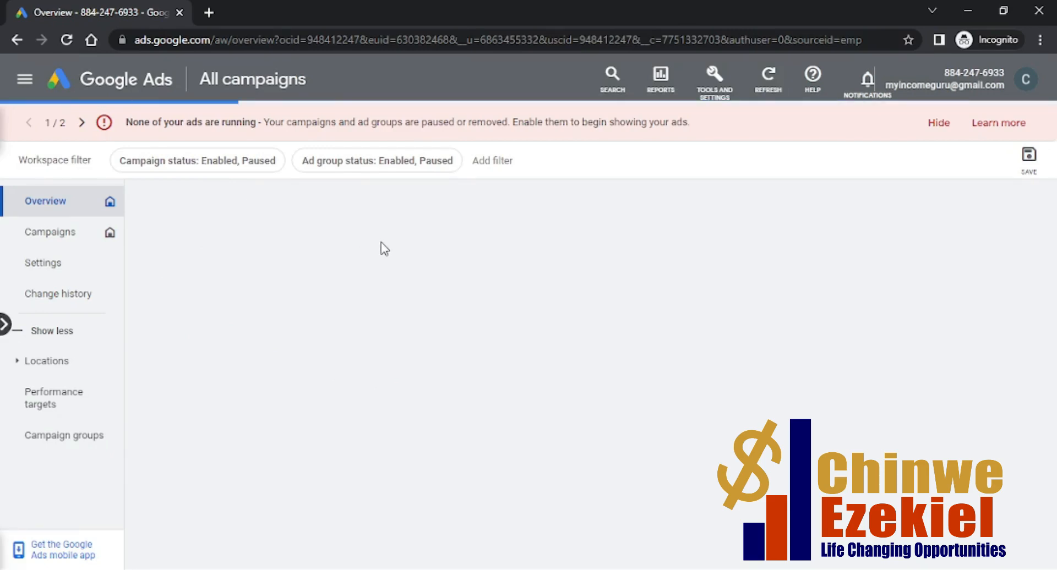
pyautogui.click(723, 83)
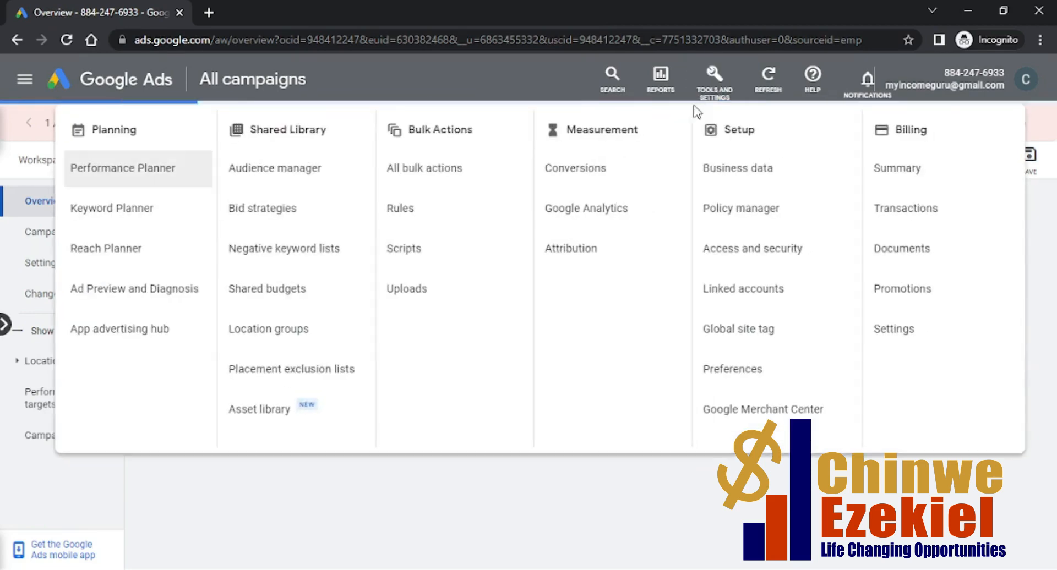
# Launch Keyword Planner from the planning tools
pyautogui.click(116, 211)
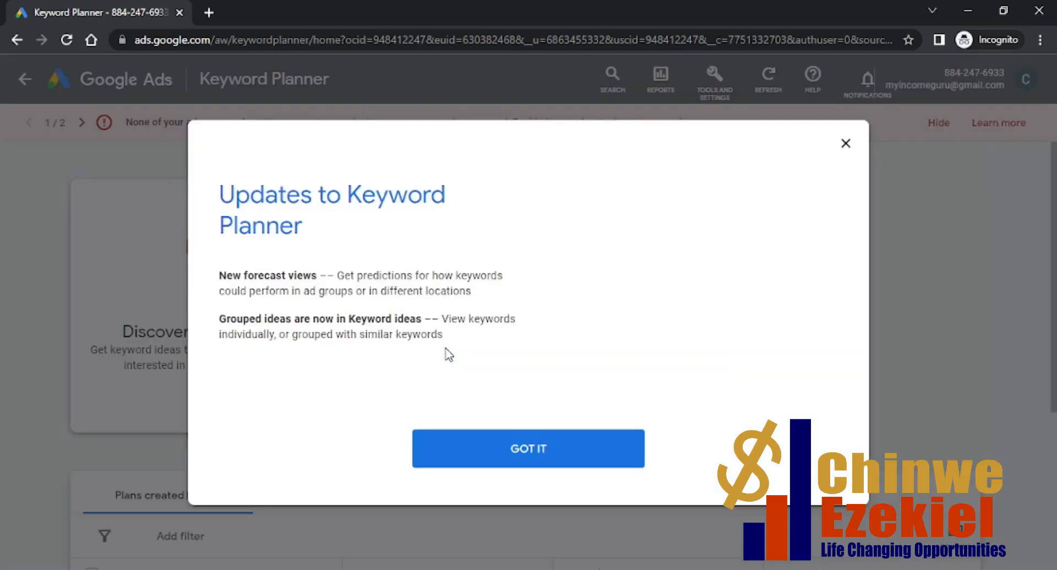
# Dismiss the planner updates notice and choose 'Discover new keywords'
pyautogui.click(517, 458)
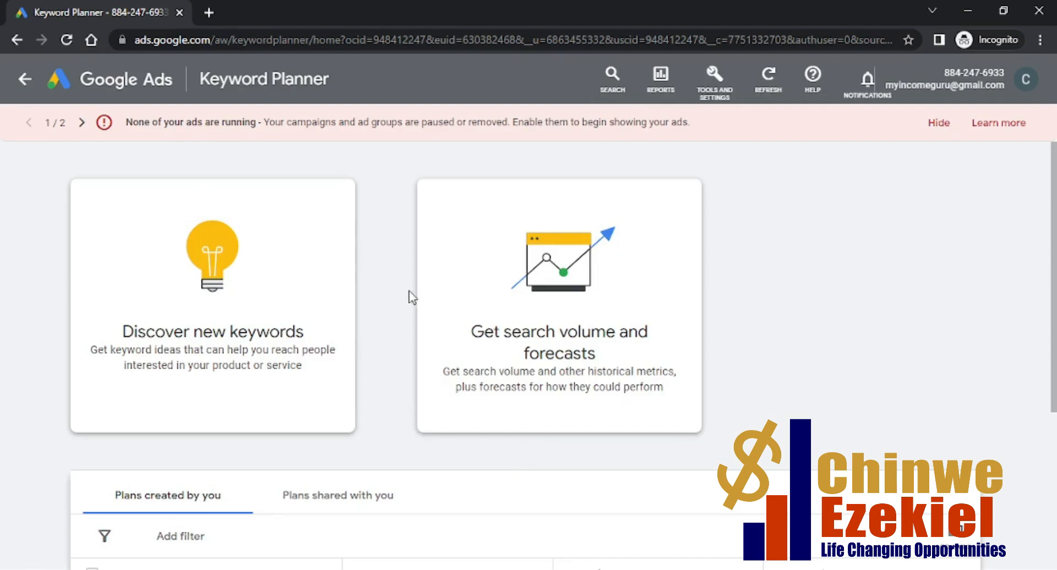
pyautogui.click(208, 310)
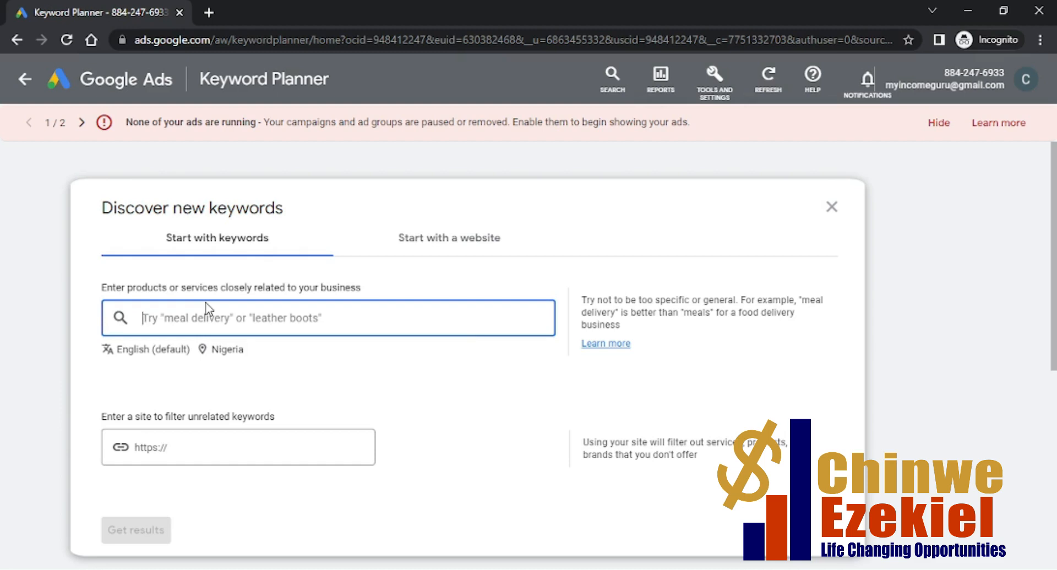
# Remove Nigeria from targeted locations and save, so research covers all locations
pyautogui.click(223, 350)
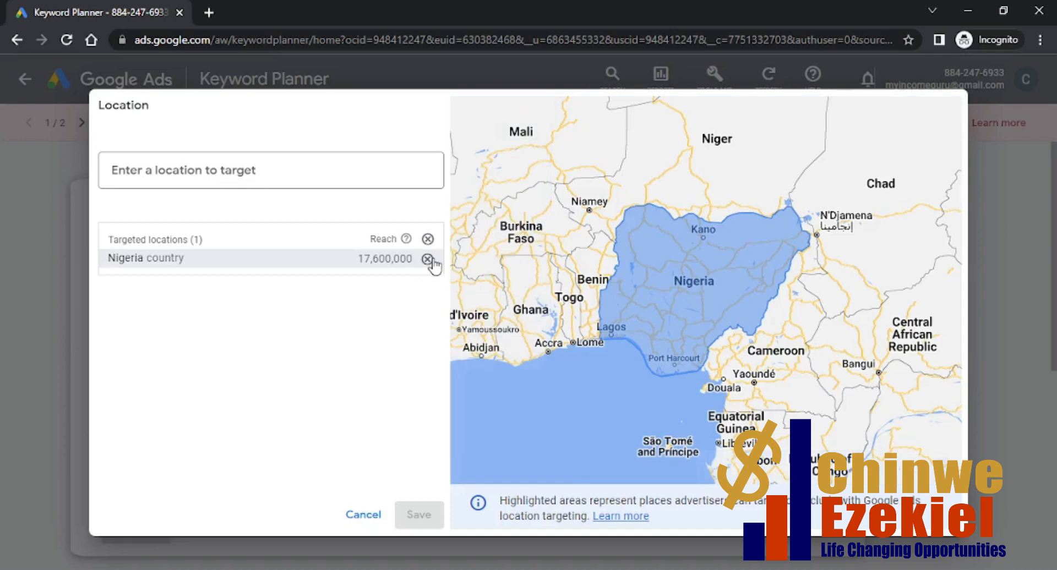
pyautogui.click(429, 259)
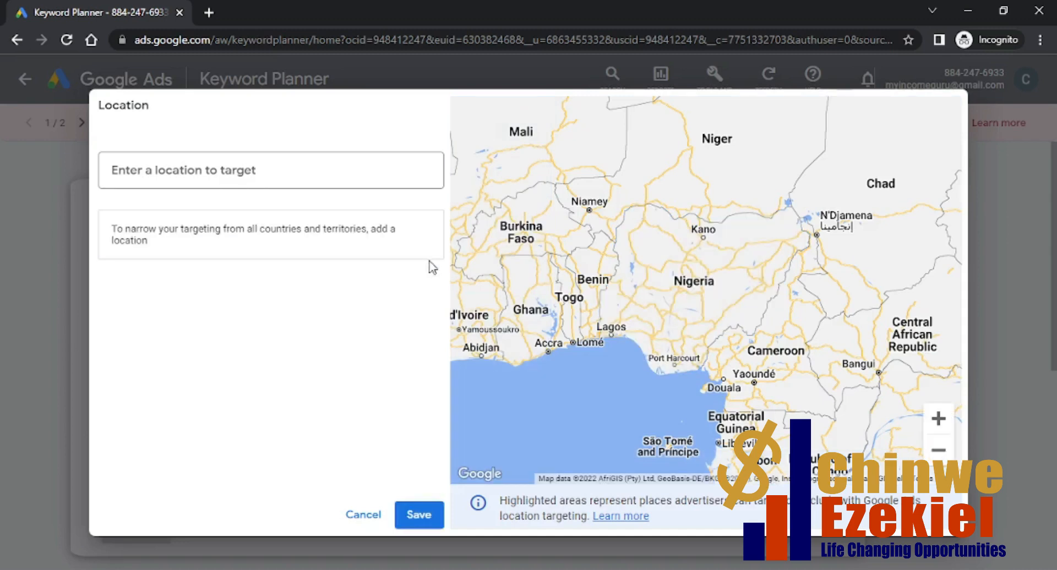
pyautogui.click(420, 514)
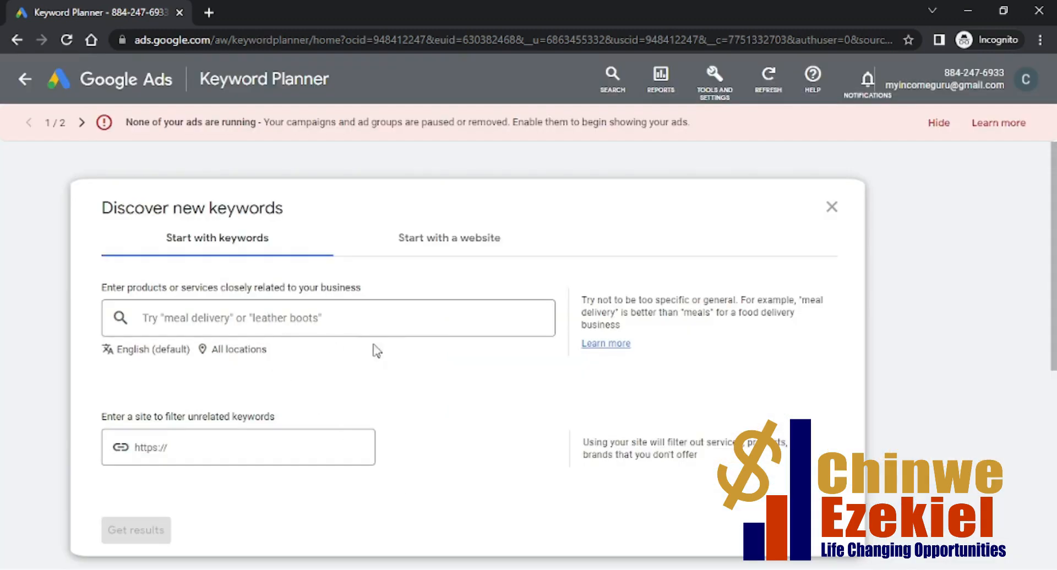
# Enter 'make money online' as the seed keyword, correcting the typo
pyautogui.click(307, 319)
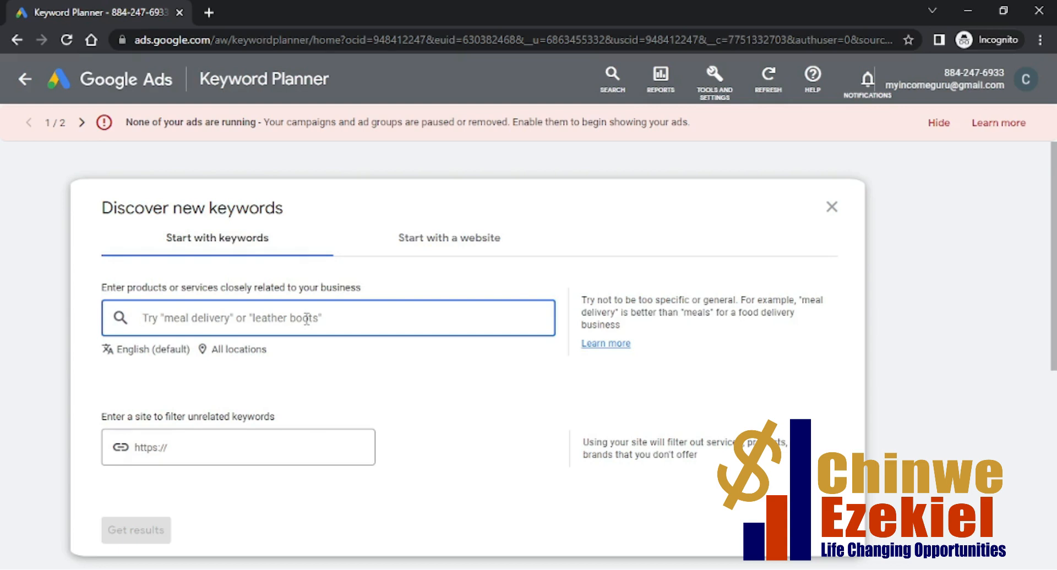
pyautogui.write('make')
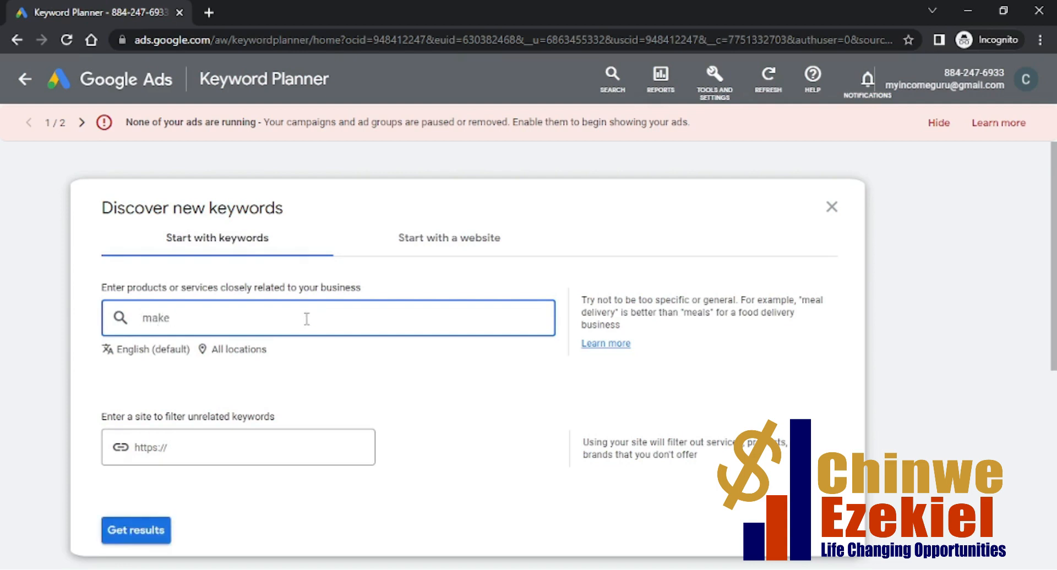
pyautogui.write('rm')
pyautogui.press('BackSpace')
pyautogui.write('money online')
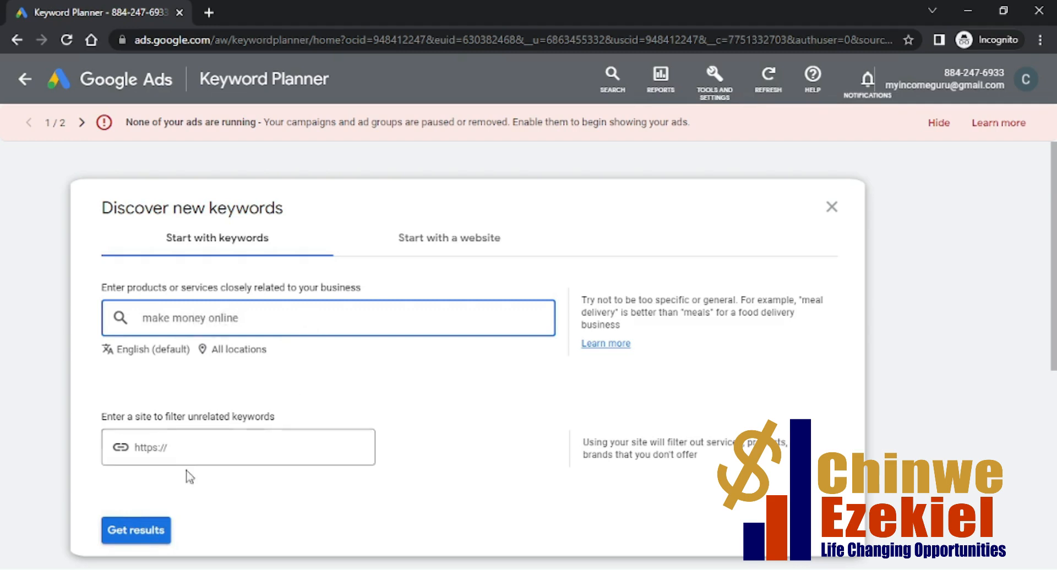
# Get keyword ideas for 'make money online' and scroll down the 941 results
pyautogui.click(133, 539)
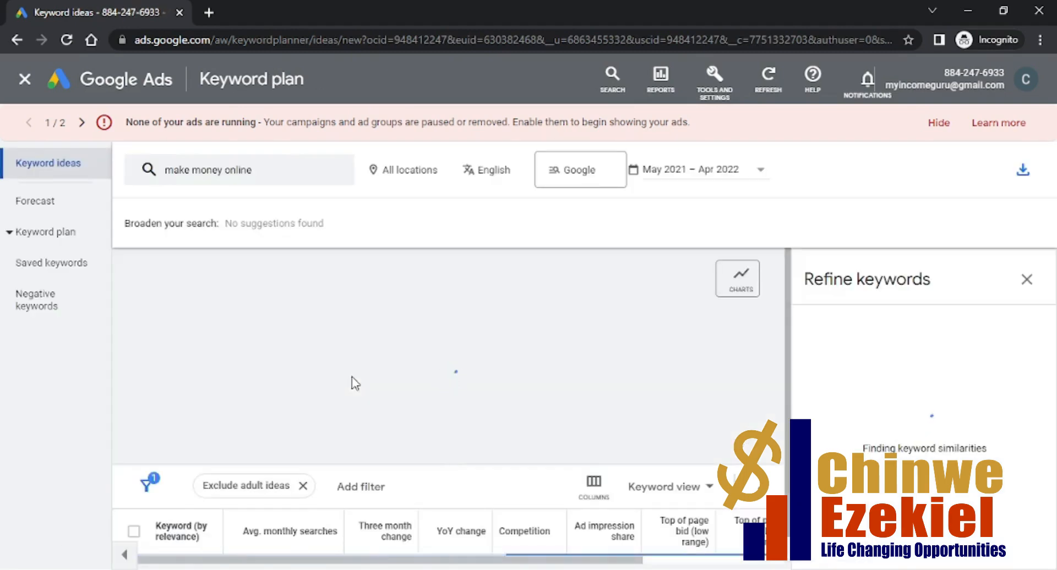
pyautogui.scroll(-1, 354, 384)
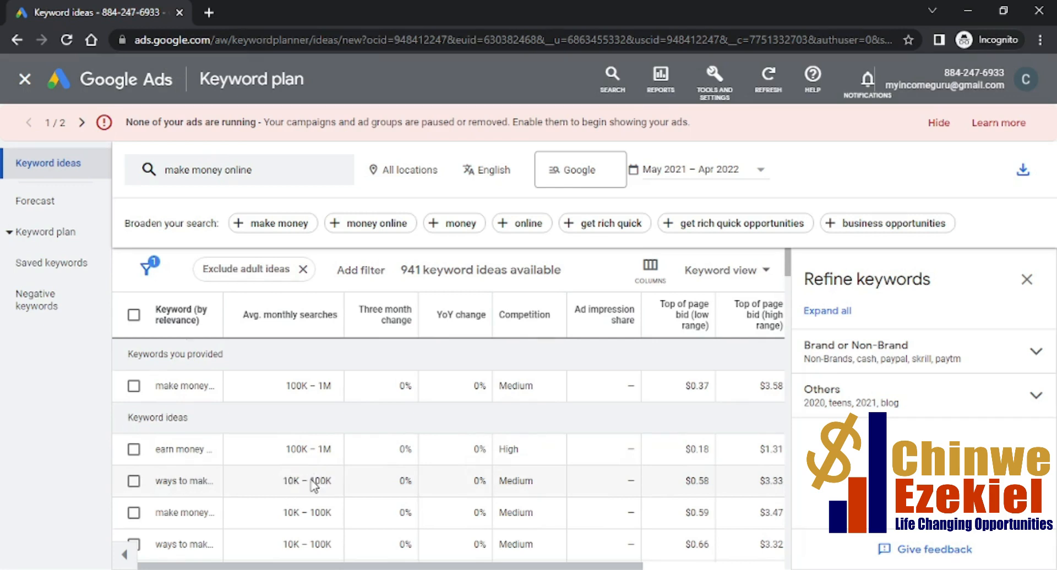
pyautogui.scroll(-1, 311, 481)
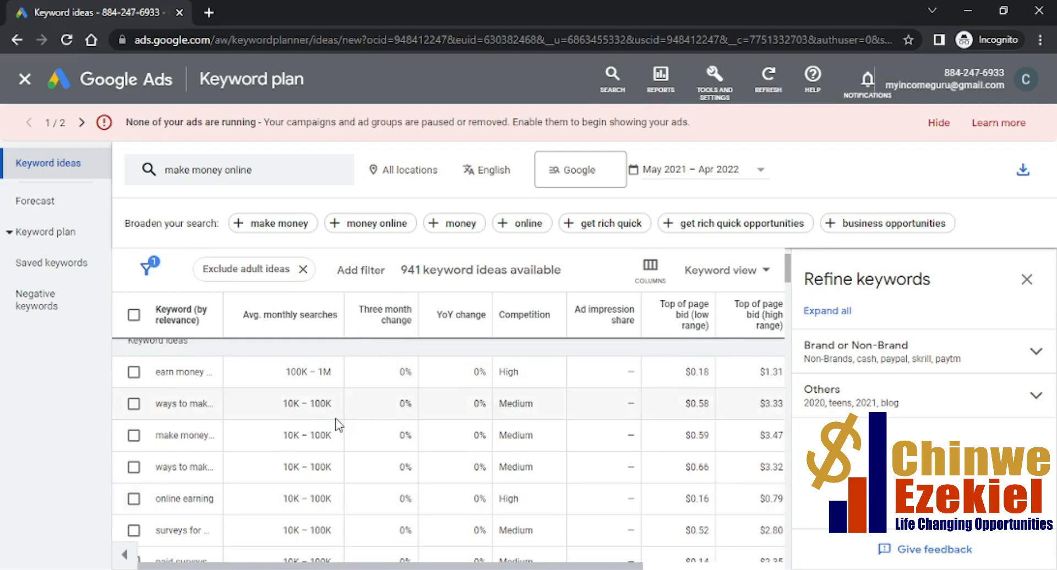
# Check the results filter list without adding a filter, then review searches, competition and bid ranges
pyautogui.click(149, 268)
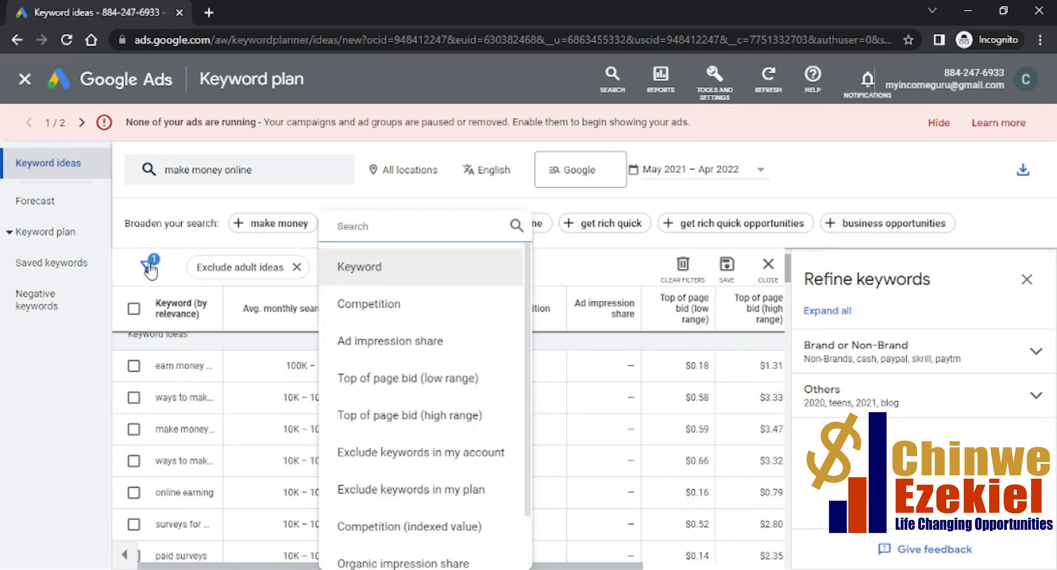
pyautogui.click(149, 269)
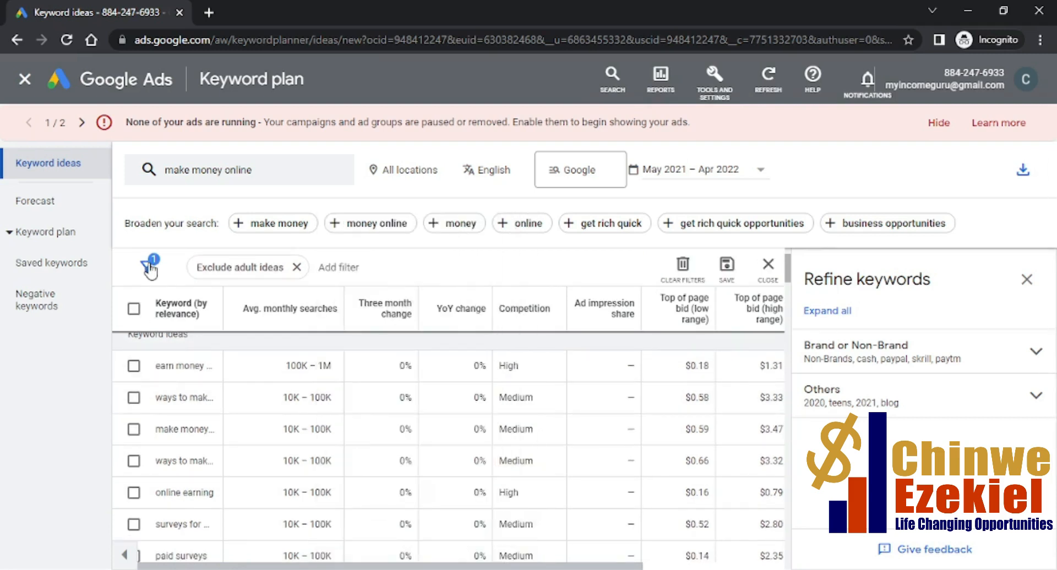
pyautogui.click(150, 269)
pyautogui.click(149, 269)
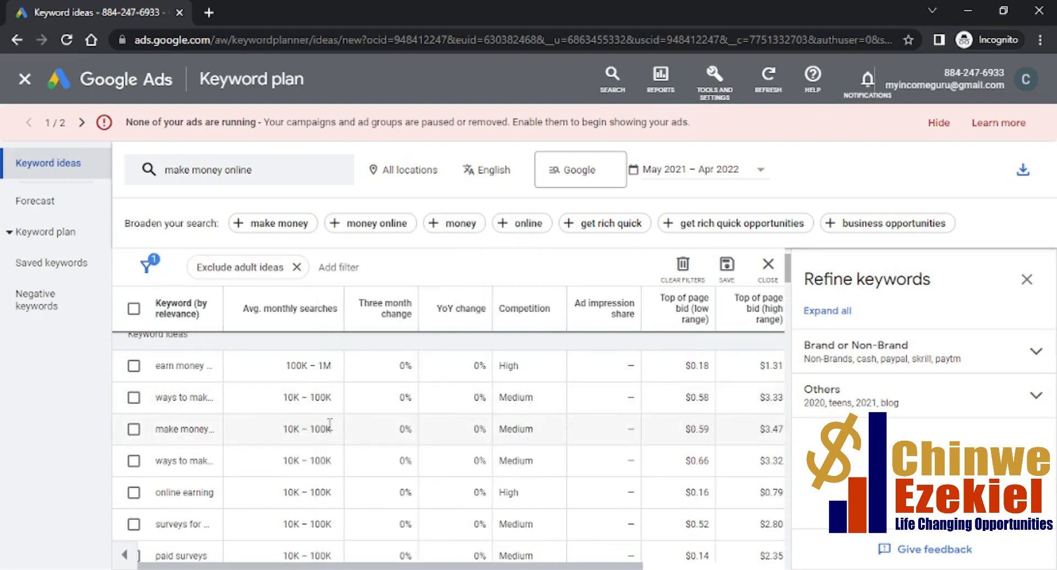
pyautogui.scroll(2, 333, 431)
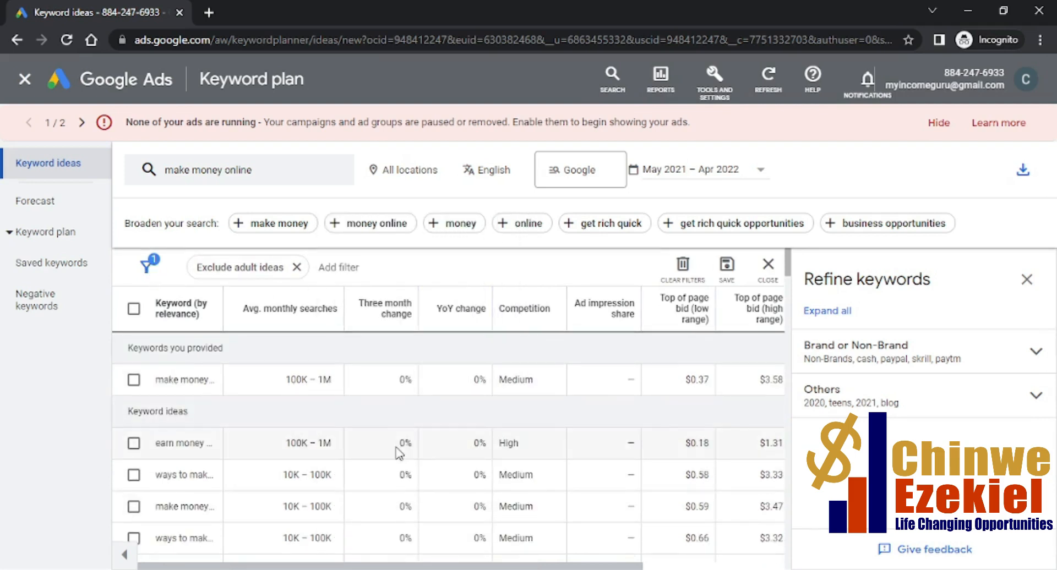
pyautogui.scroll(-3, 385, 448)
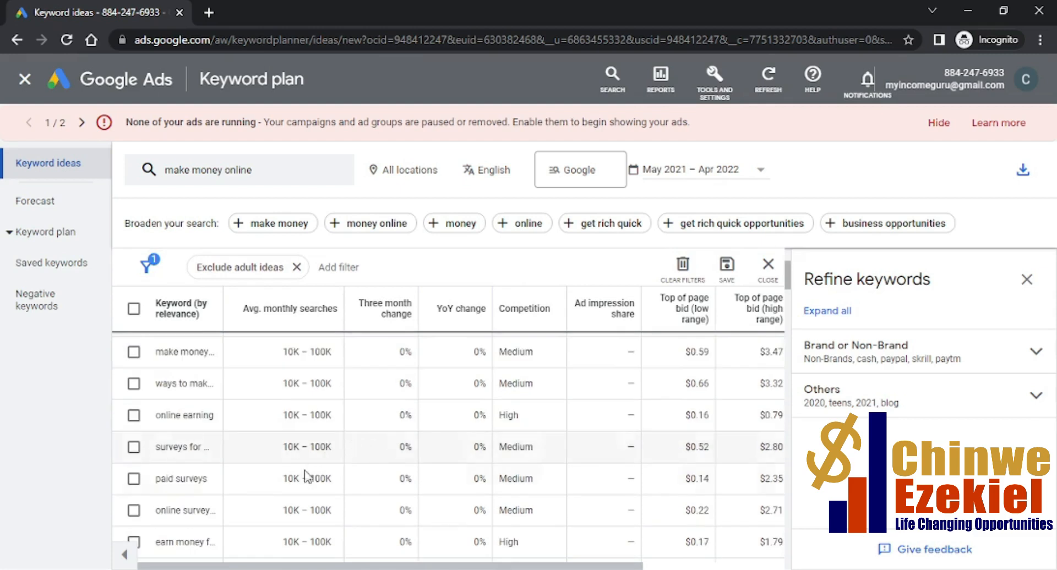
pyautogui.scroll(-4, 307, 476)
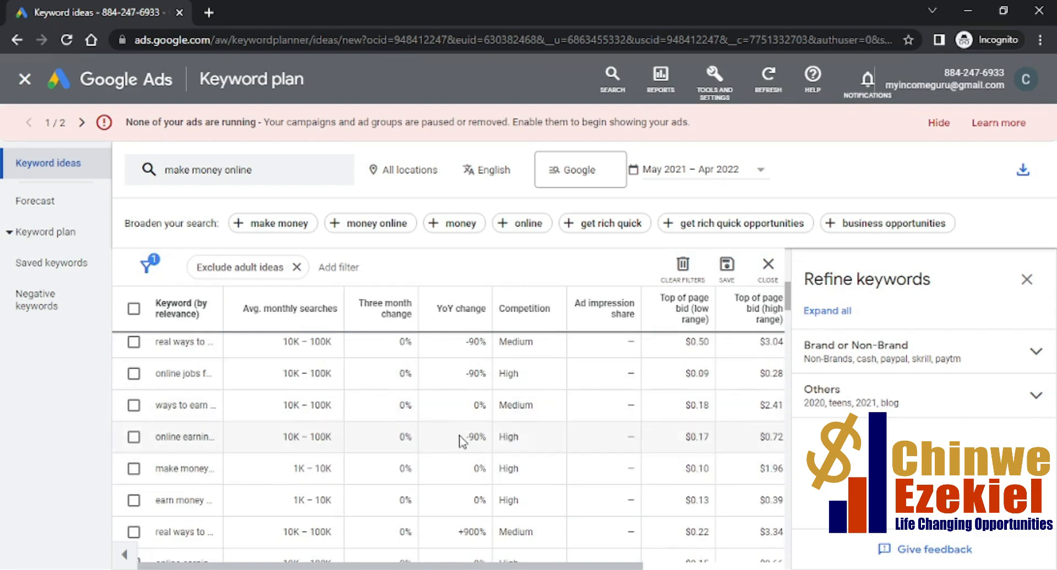
pyautogui.scroll(1, 461, 440)
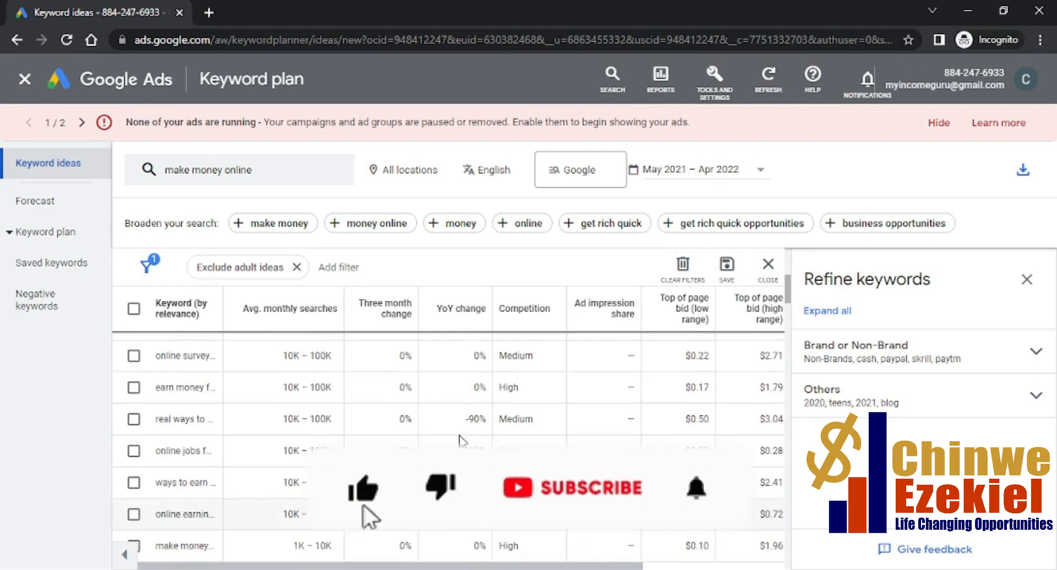
pyautogui.scroll(1, 461, 439)
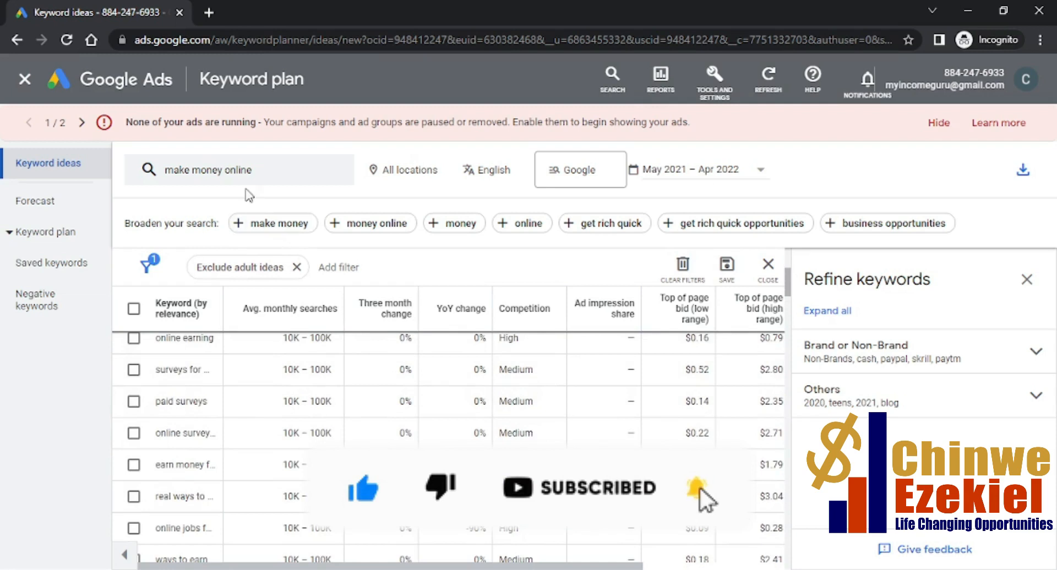
# Replace the 'make money online' seed keyword with 'money making tips'
pyautogui.click(245, 178)
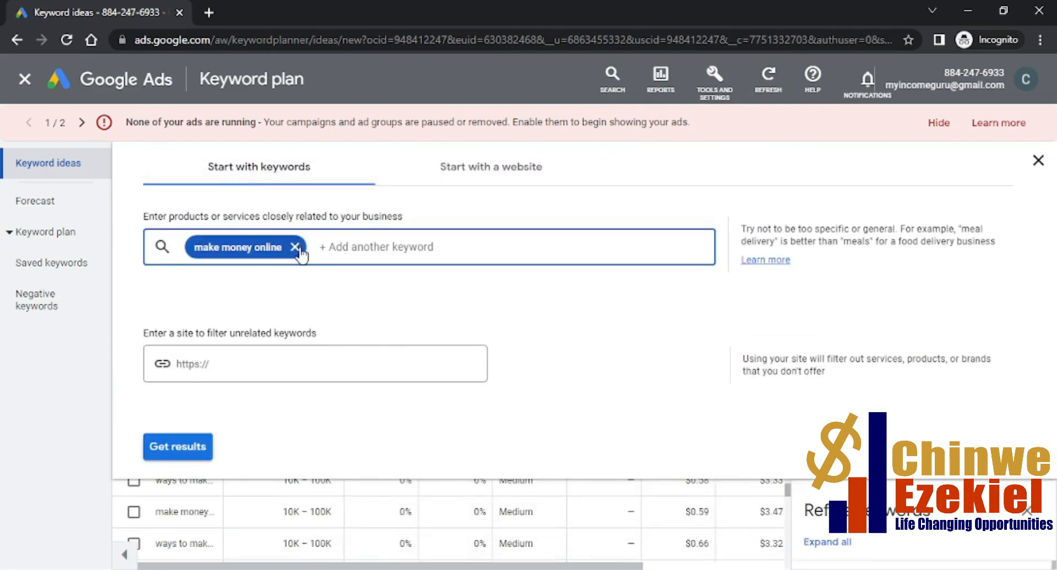
pyautogui.press('BackSpace')
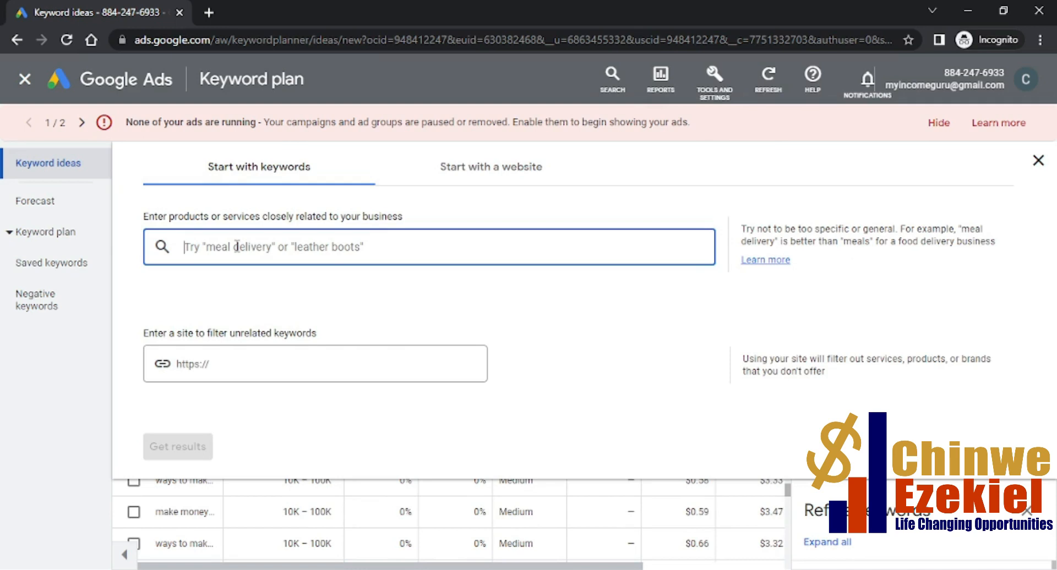
pyautogui.write('m')
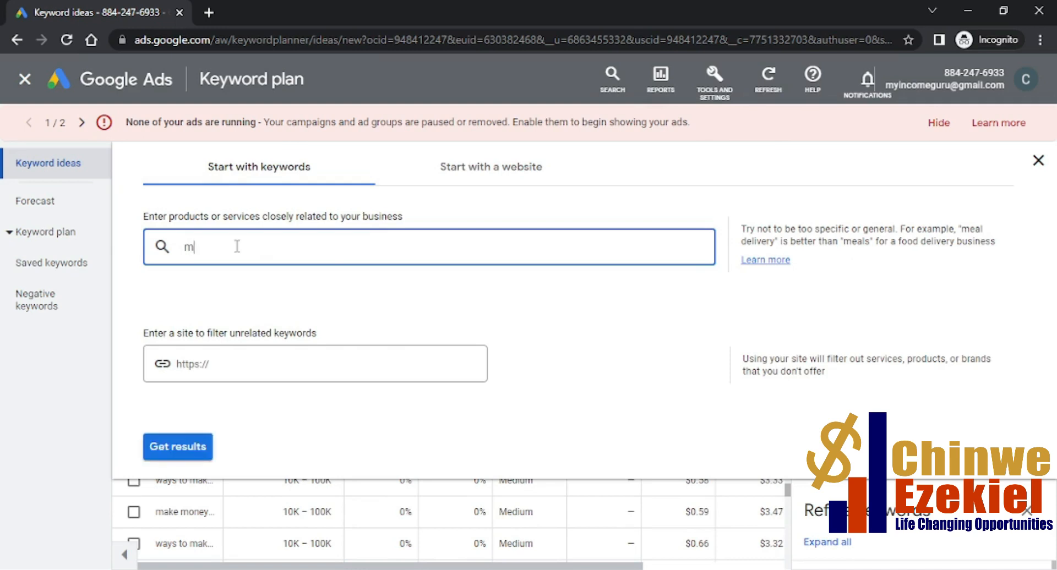
pyautogui.write('oney making tips')
# Load the 69 keyword ideas for 'money making tips' and review their volumes, competition and bids
pyautogui.click(175, 447)
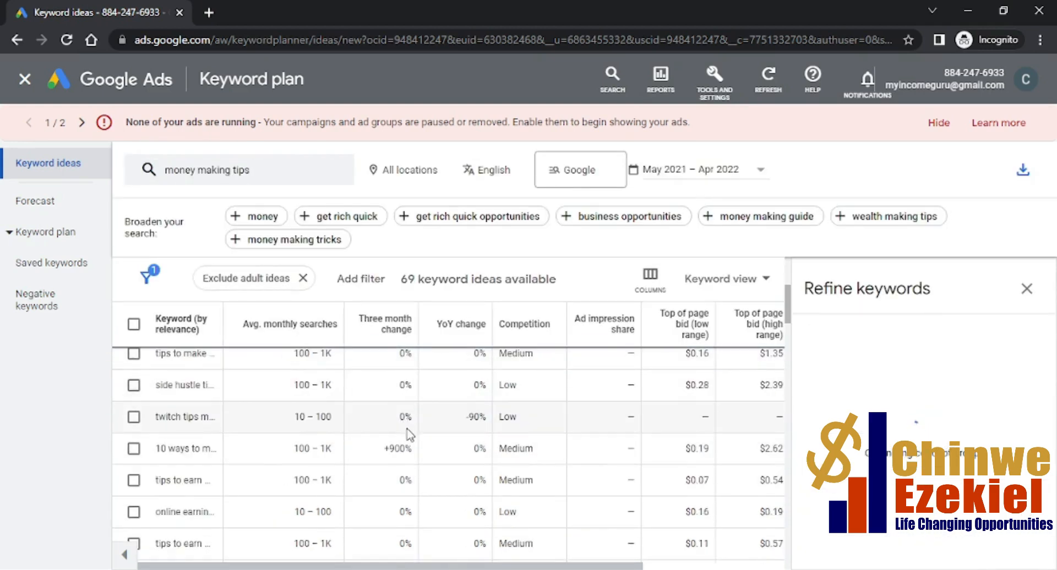
pyautogui.scroll(2, 407, 430)
pyautogui.scroll(3, 407, 432)
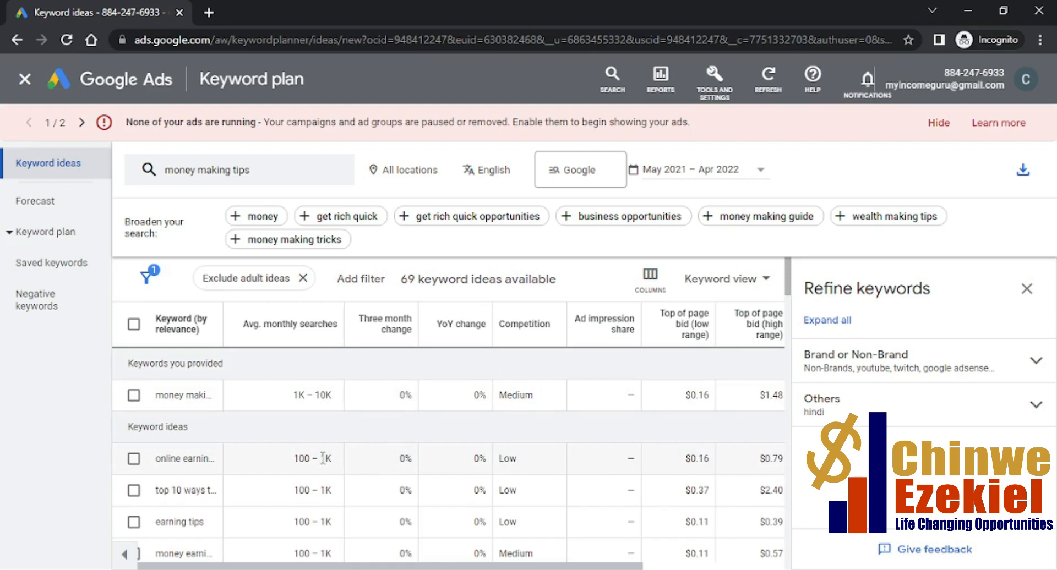
pyautogui.scroll(-1, 341, 477)
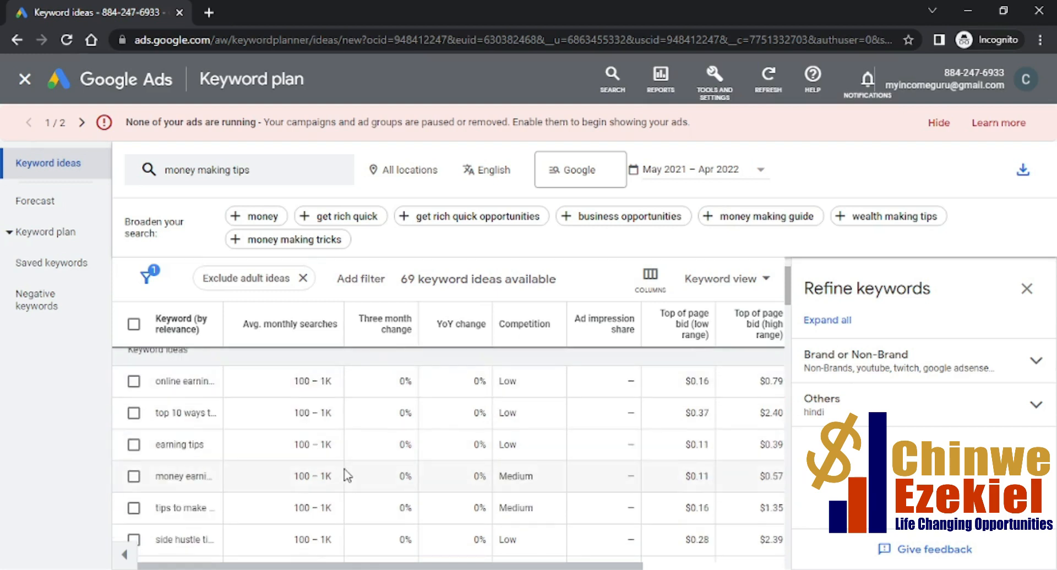
pyautogui.scroll(-1, 420, 447)
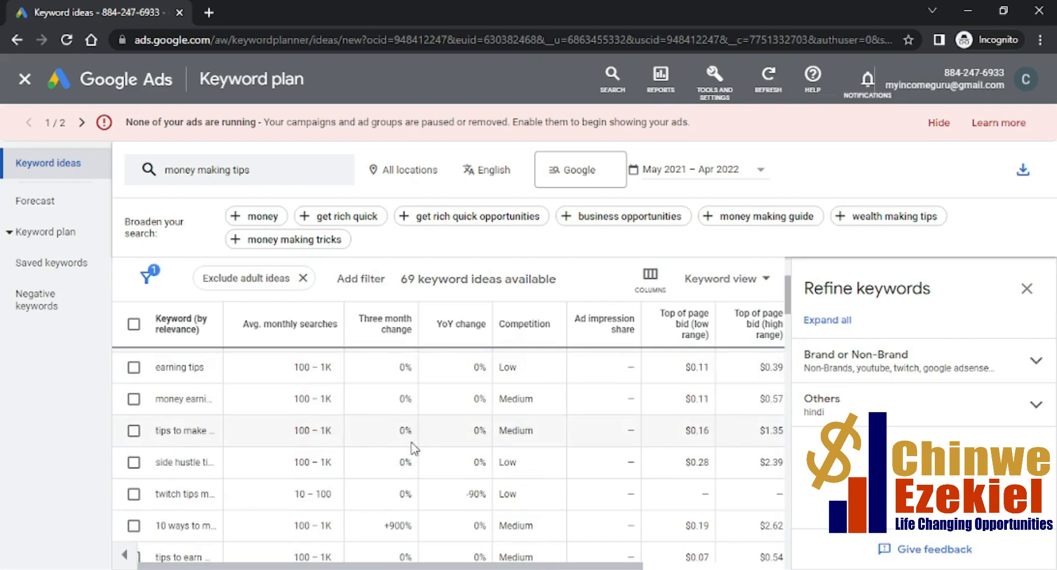
pyautogui.scroll(-2, 357, 462)
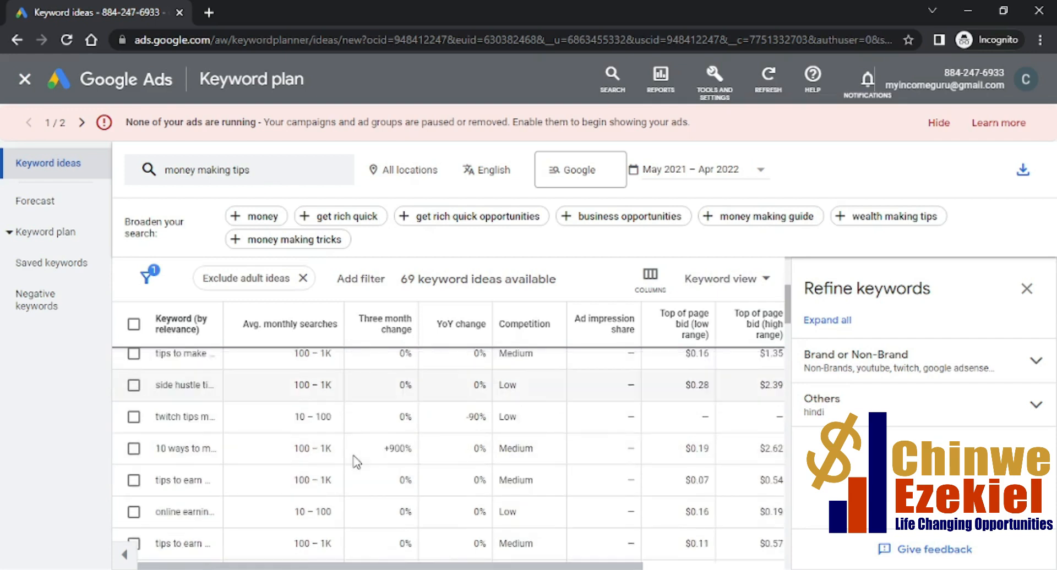
pyautogui.scroll(4, 347, 446)
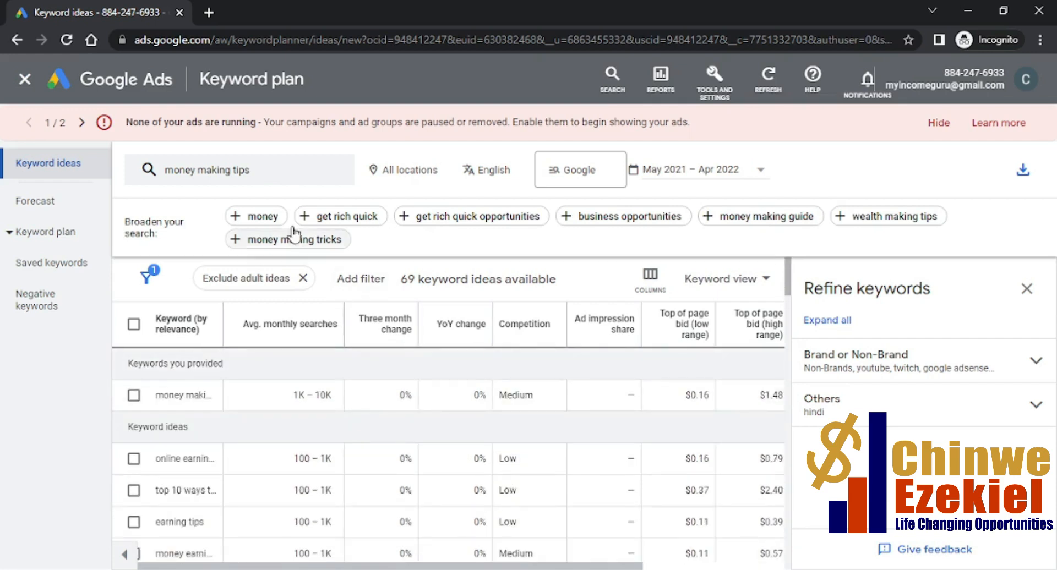
# Remove the 'money making tips' seed keyword and enter 'blogging nich' in its place
pyautogui.click(248, 173)
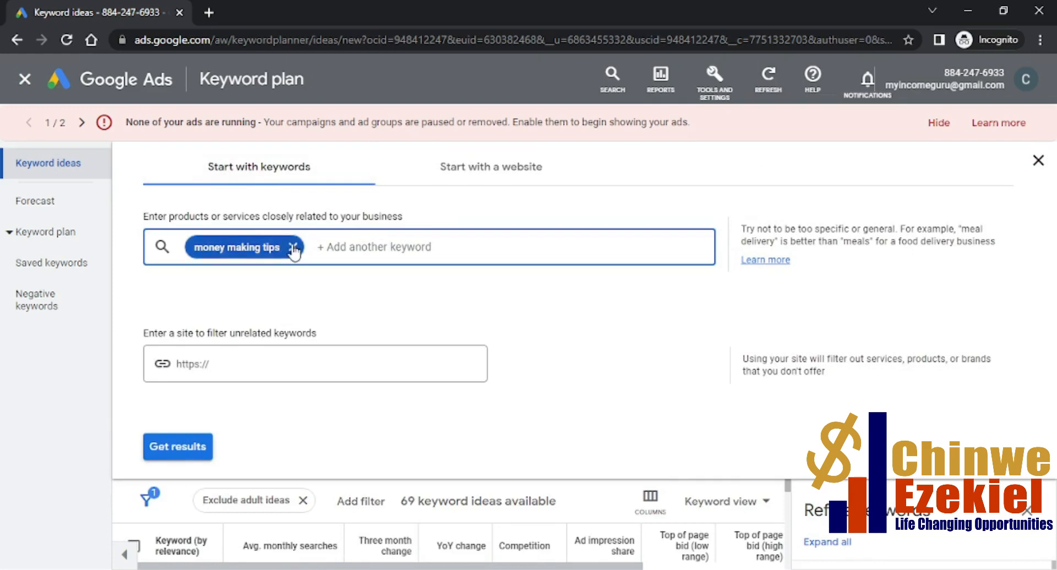
pyautogui.click(293, 247)
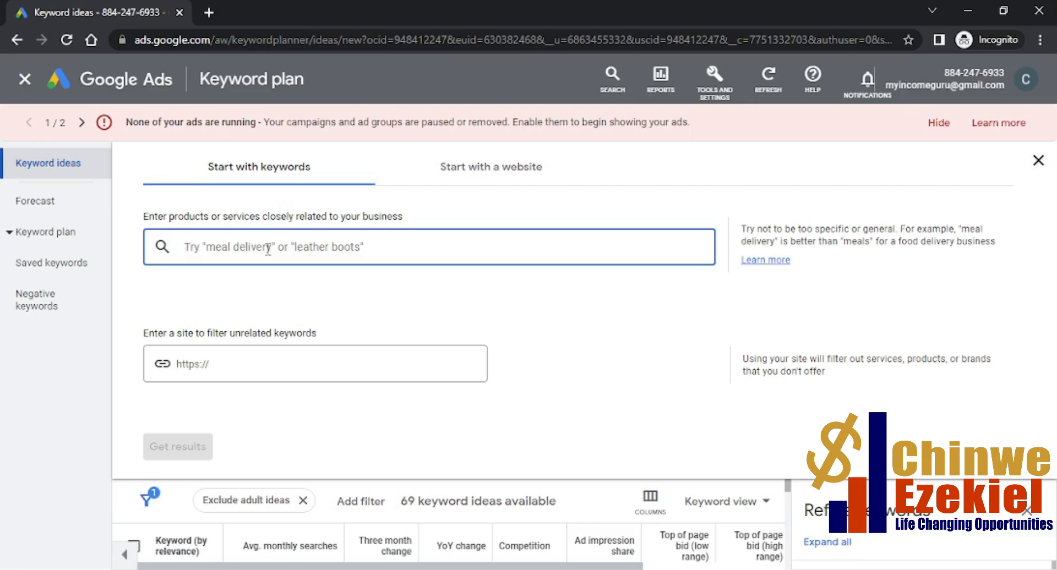
pyautogui.write('blogging')
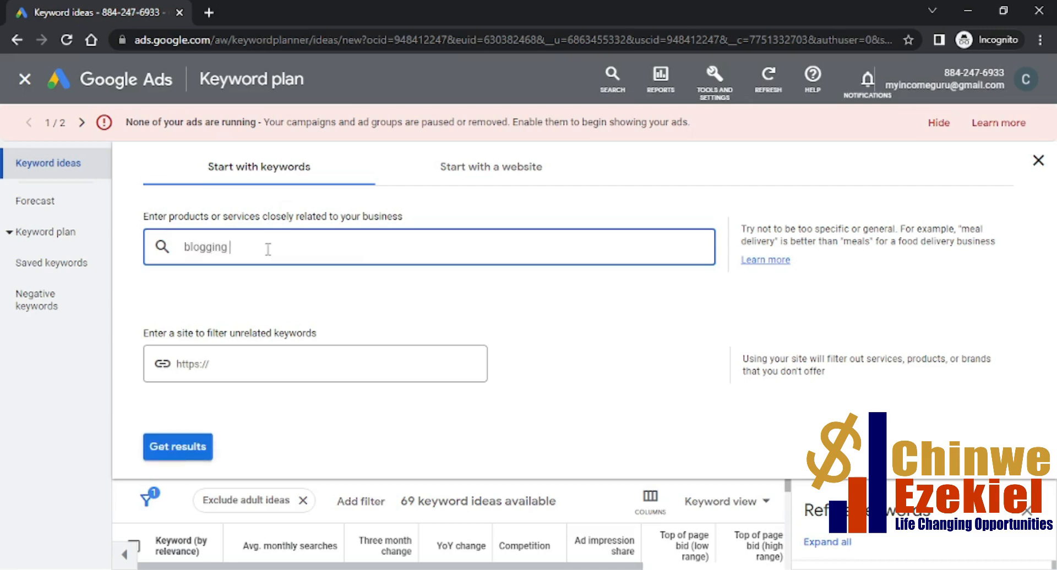
pyautogui.write(' niche')
# Load the 271 keyword ideas for 'blogging niche', leave no row selected, and scan the table
pyautogui.click(161, 448)
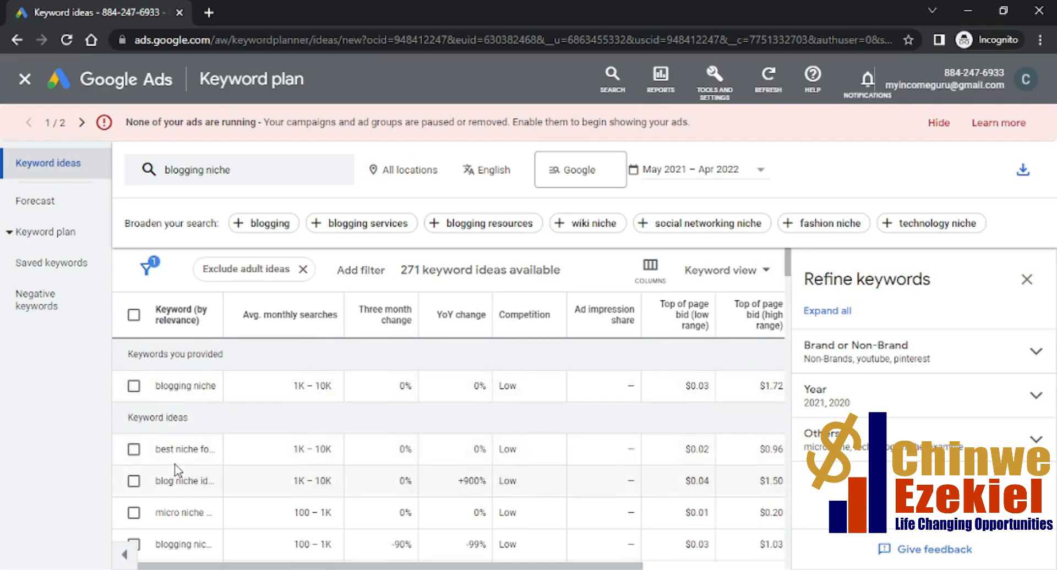
pyautogui.click(133, 450)
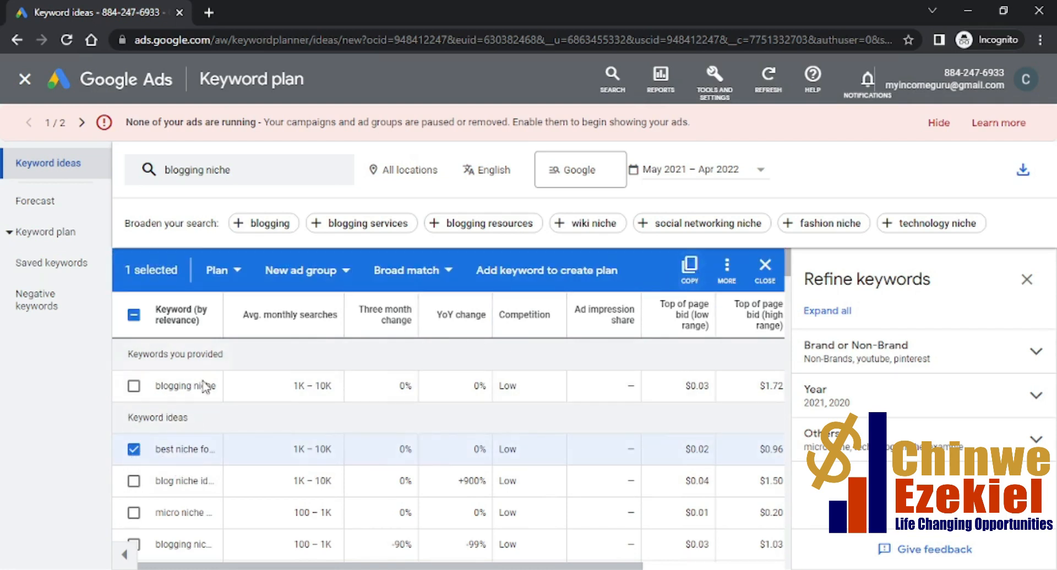
pyautogui.click(133, 451)
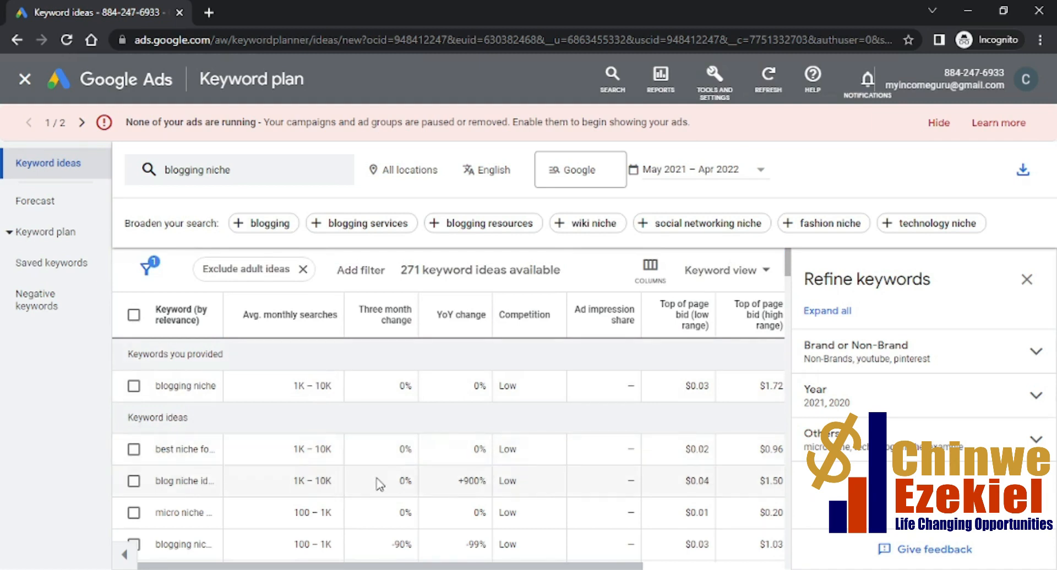
pyautogui.scroll(-3, 380, 484)
pyautogui.scroll(-2, 380, 484)
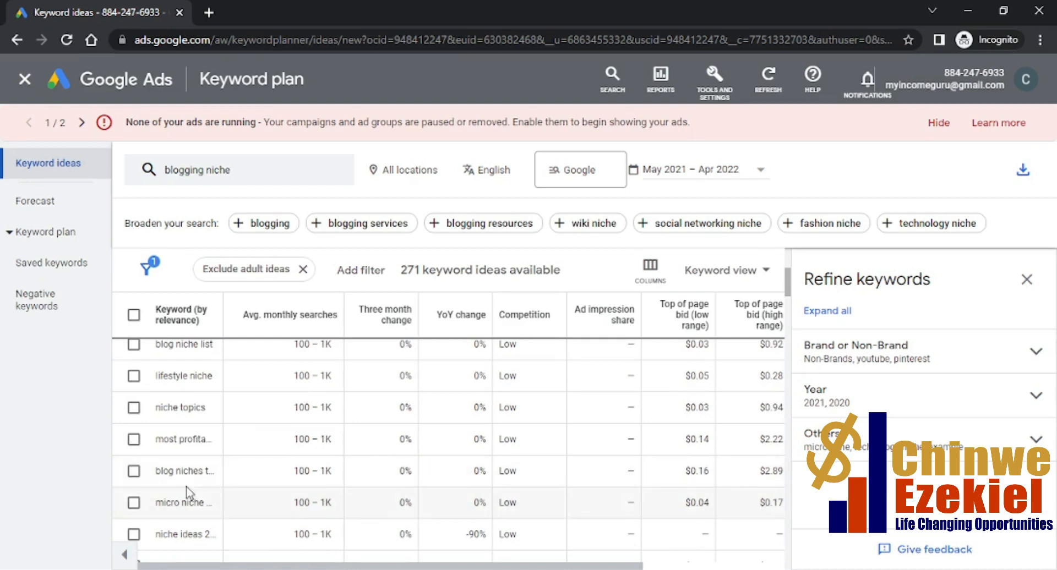
pyautogui.scroll(5, 392, 483)
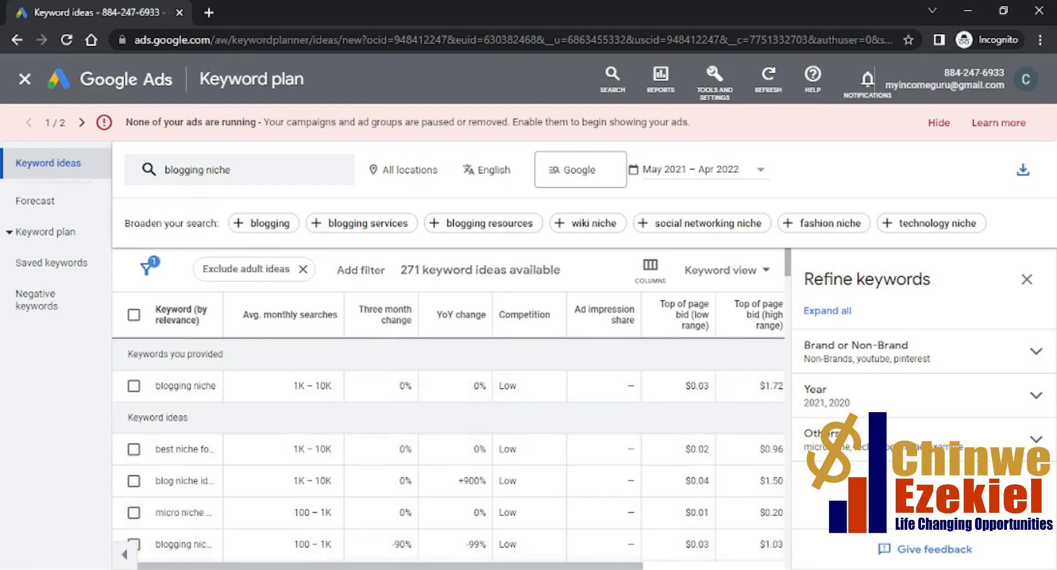
pyautogui.moveTo(620, 567); pyautogui.dragTo(707, 566)
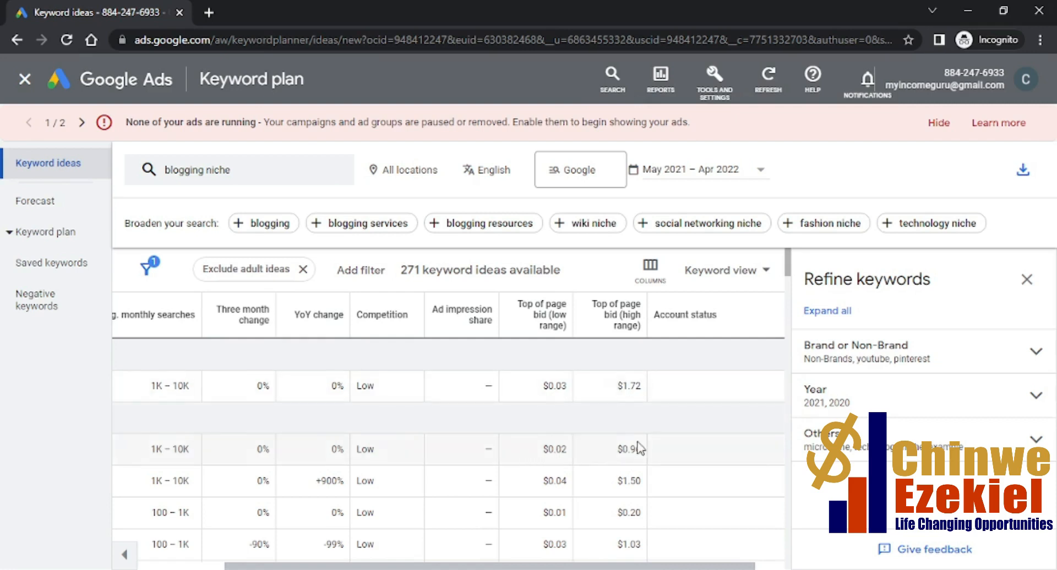
pyautogui.scroll(-3, 636, 495)
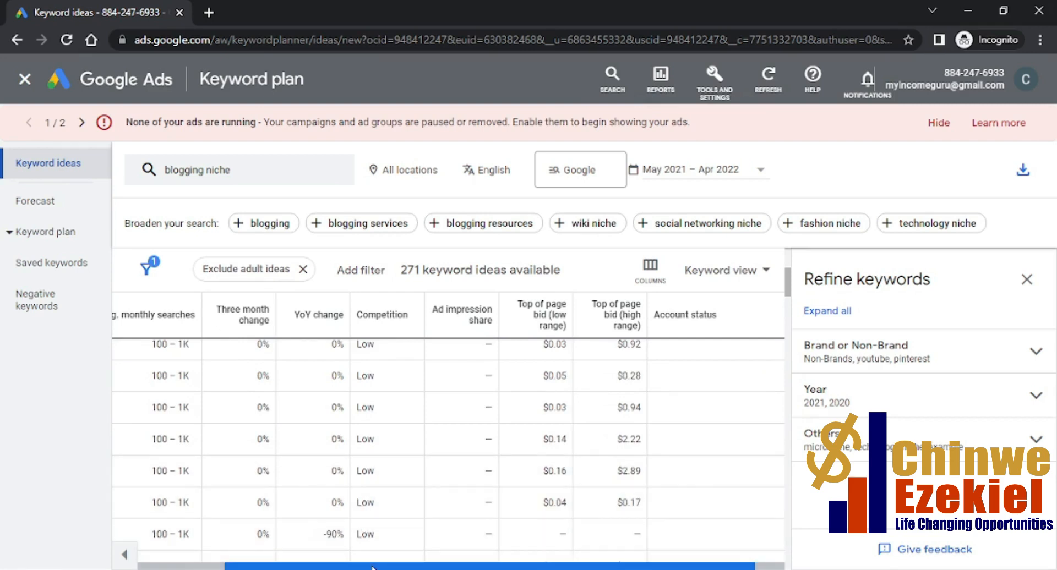
pyautogui.moveTo(369, 566); pyautogui.dragTo(312, 555)
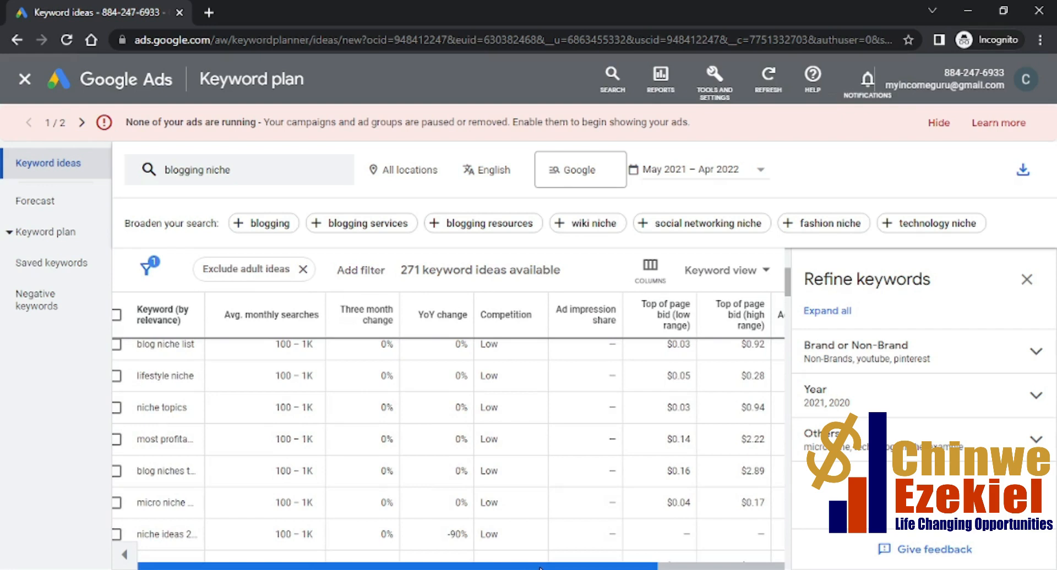
pyautogui.moveTo(542, 567); pyautogui.dragTo(603, 567)
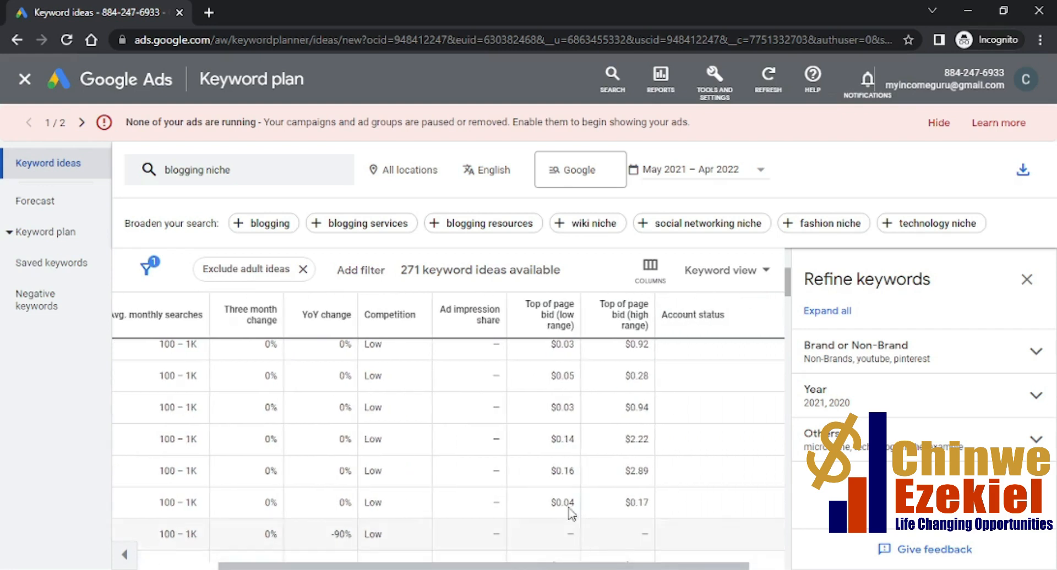